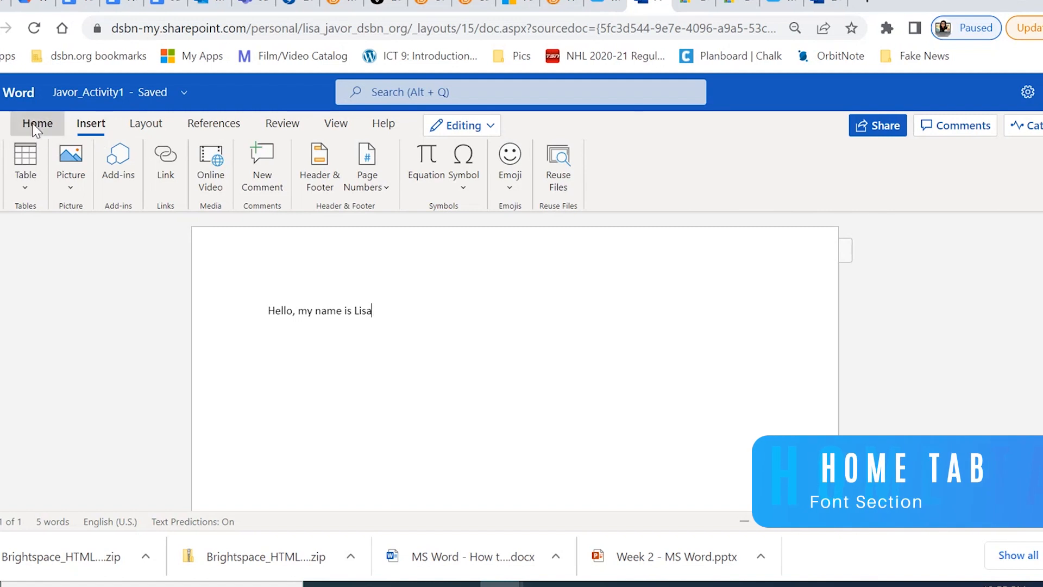
- Change the font of the whole sentence to Times New Roman
click(36, 130)
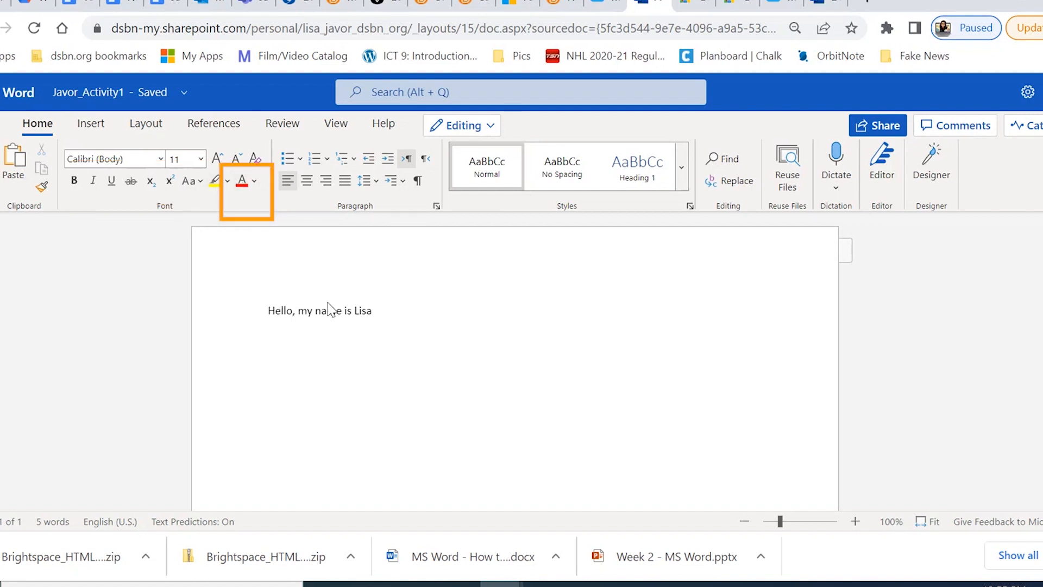
drag(370, 312, 266, 327)
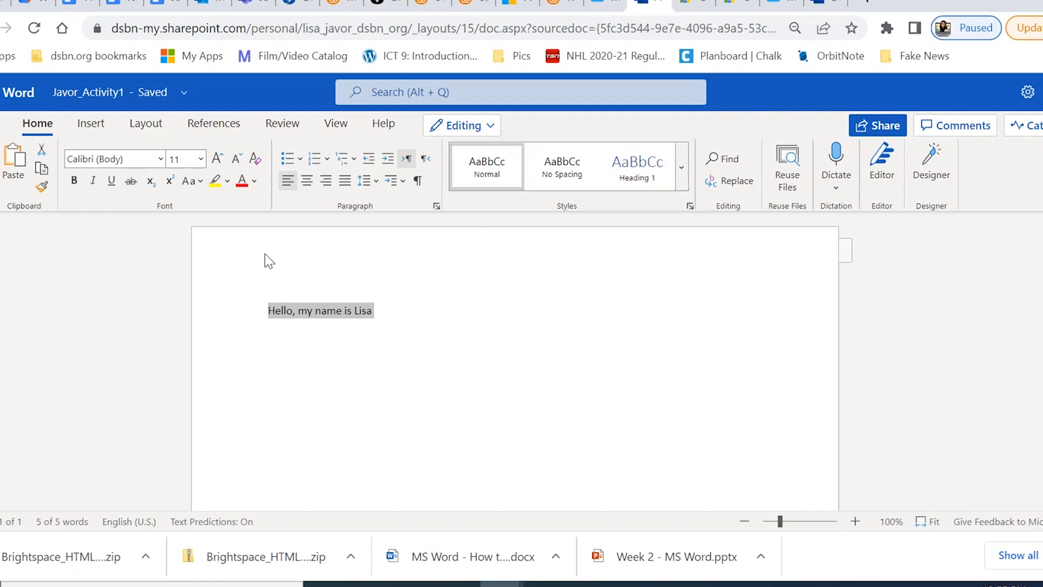
click(161, 159)
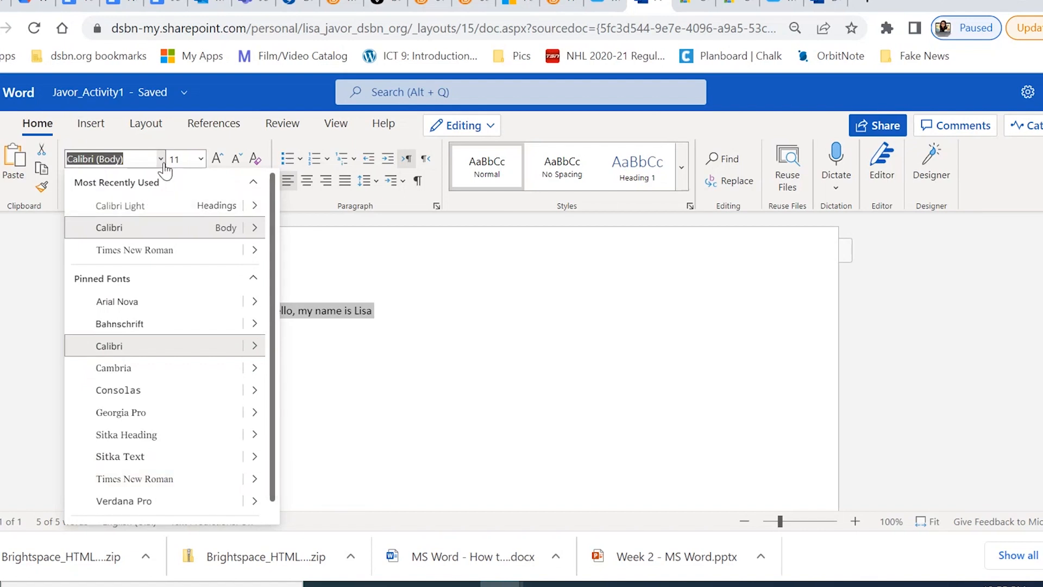
click(177, 479)
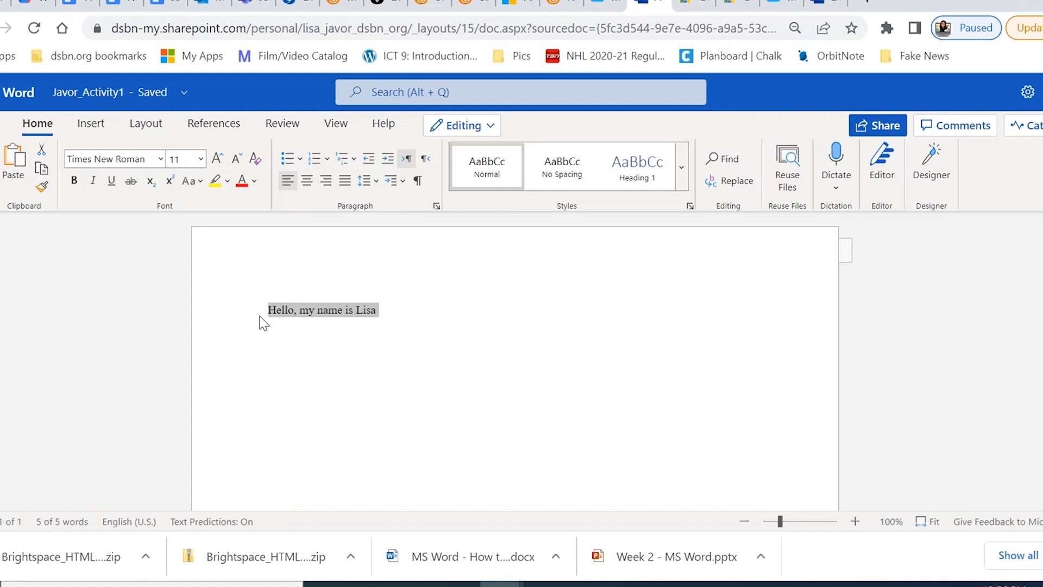
click(394, 328)
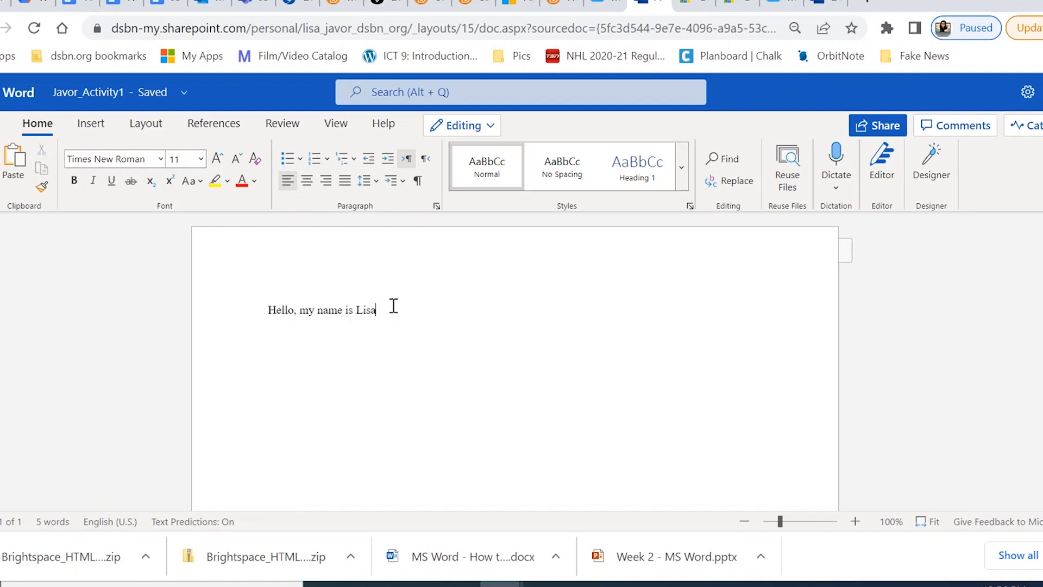
- Set the font size of all the words after "Hello," to 24
drag(391, 317, 300, 319)
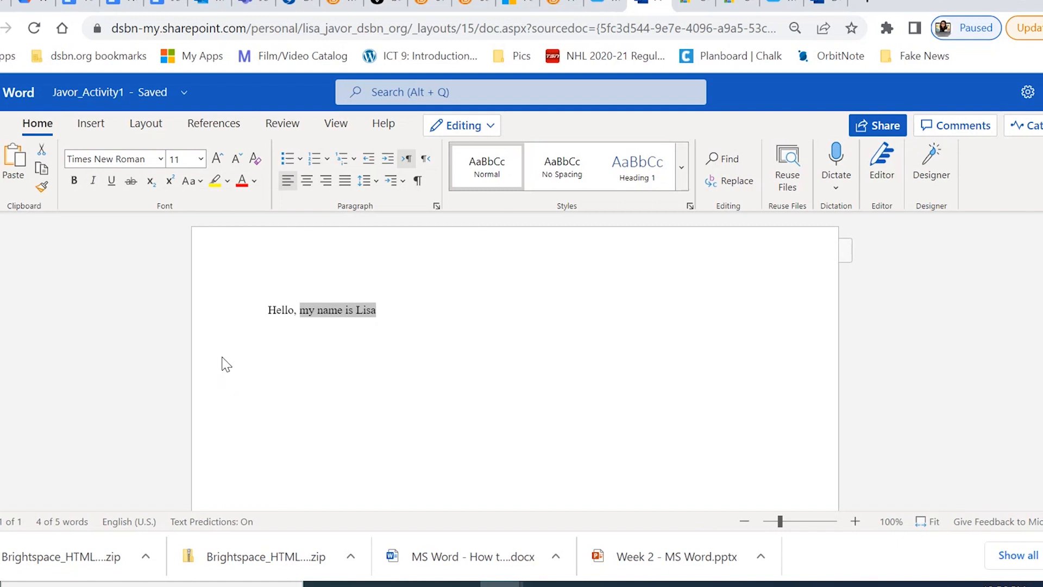
click(202, 162)
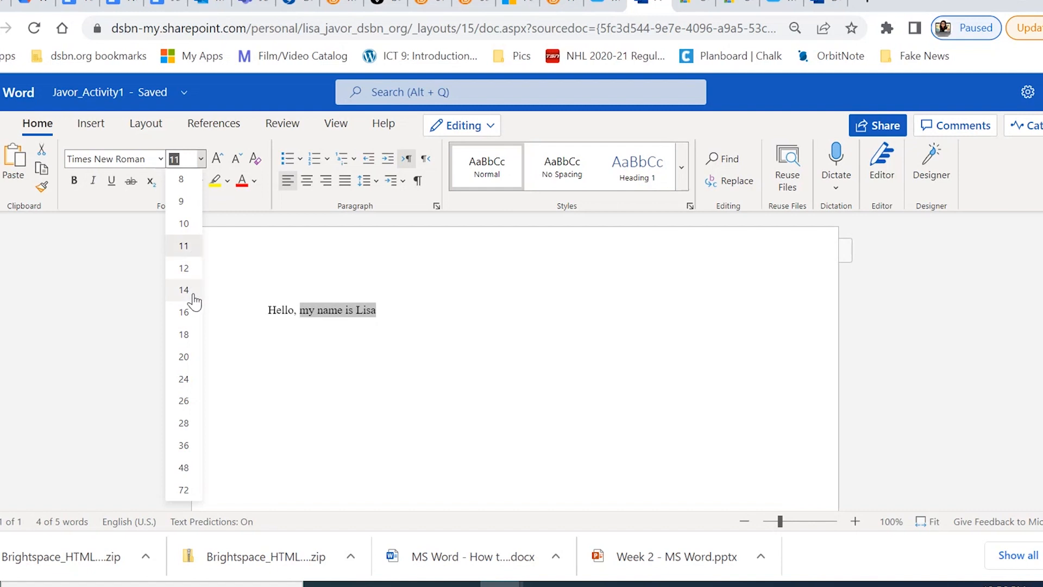
click(186, 383)
click(187, 387)
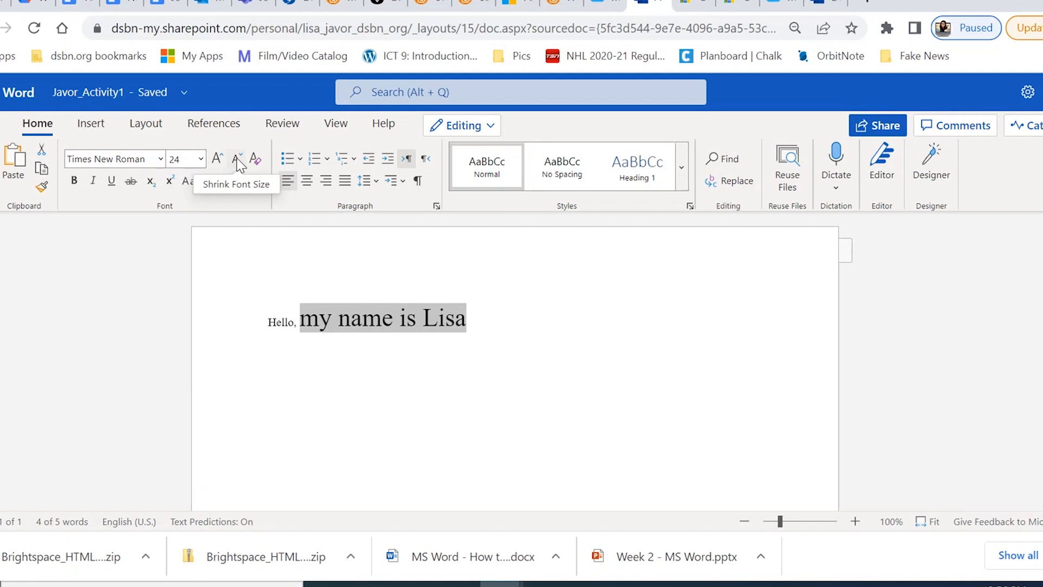
click(496, 317)
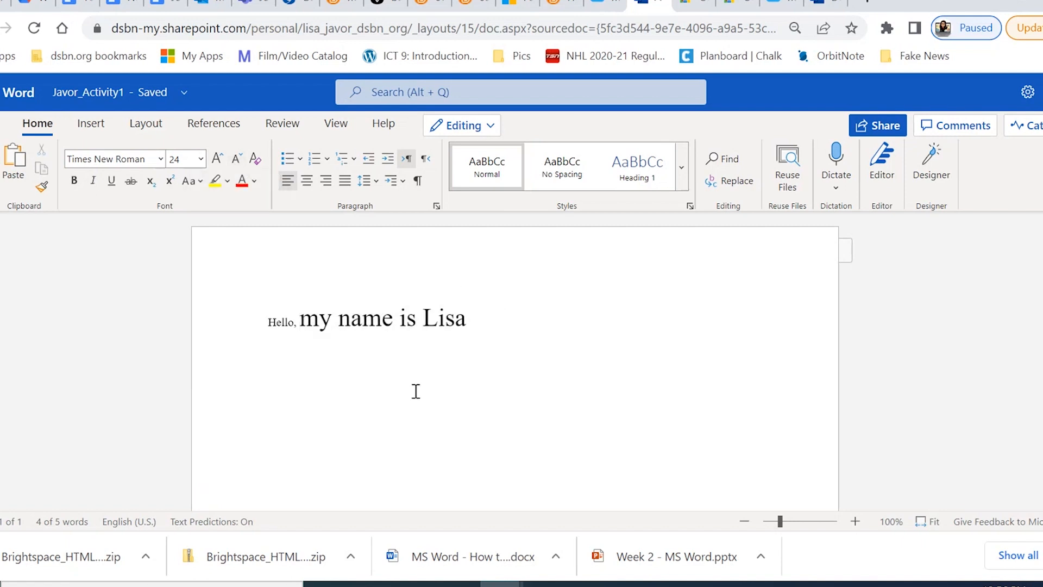
click(278, 320)
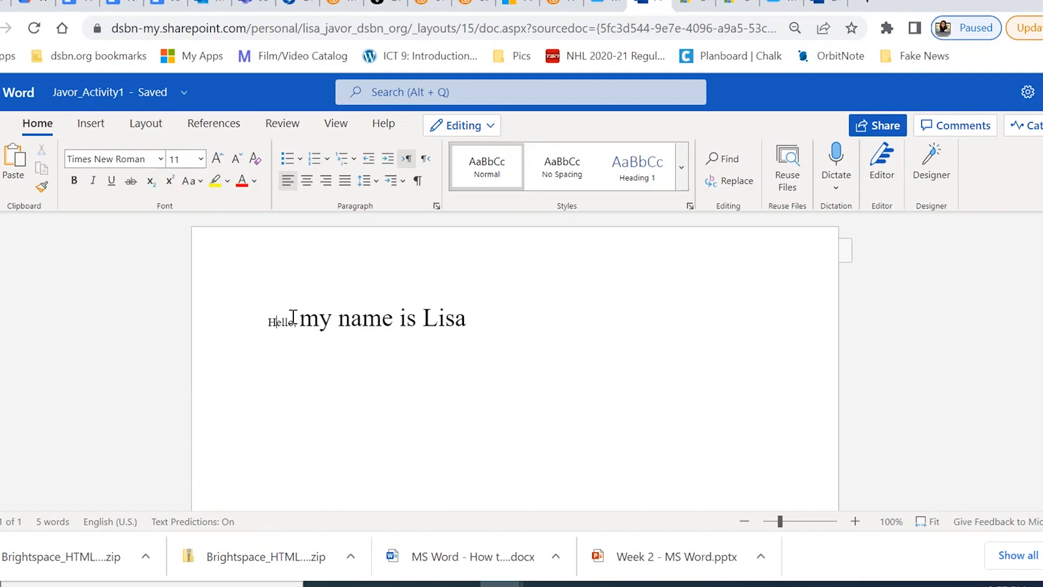
click(142, 80)
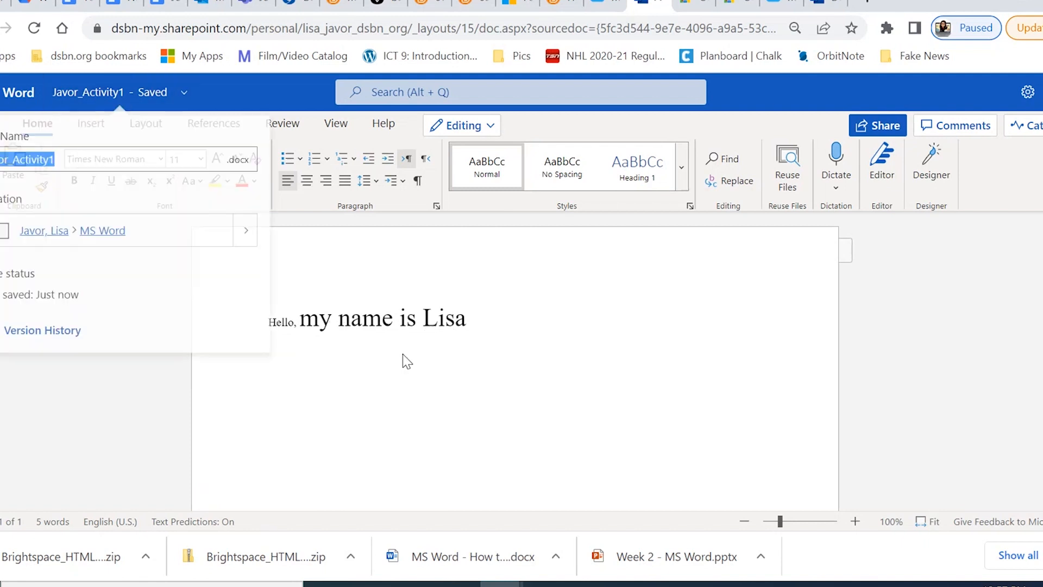
click(405, 319)
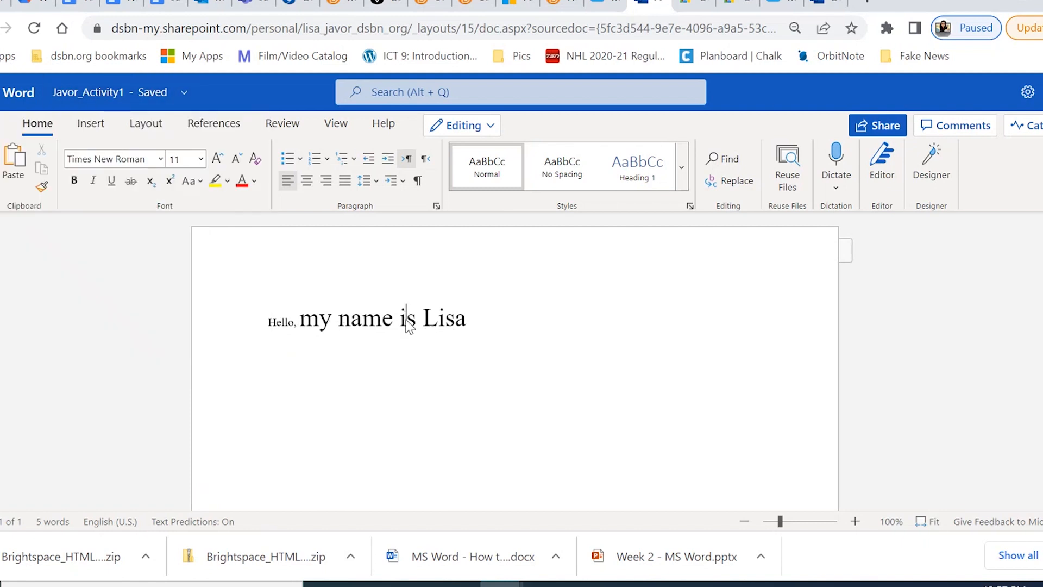
right_click(406, 323)
click(358, 367)
- Grow the font size of the whole sentence by four increments, keeping the mixed sizes of its two parts
drag(482, 320, 260, 330)
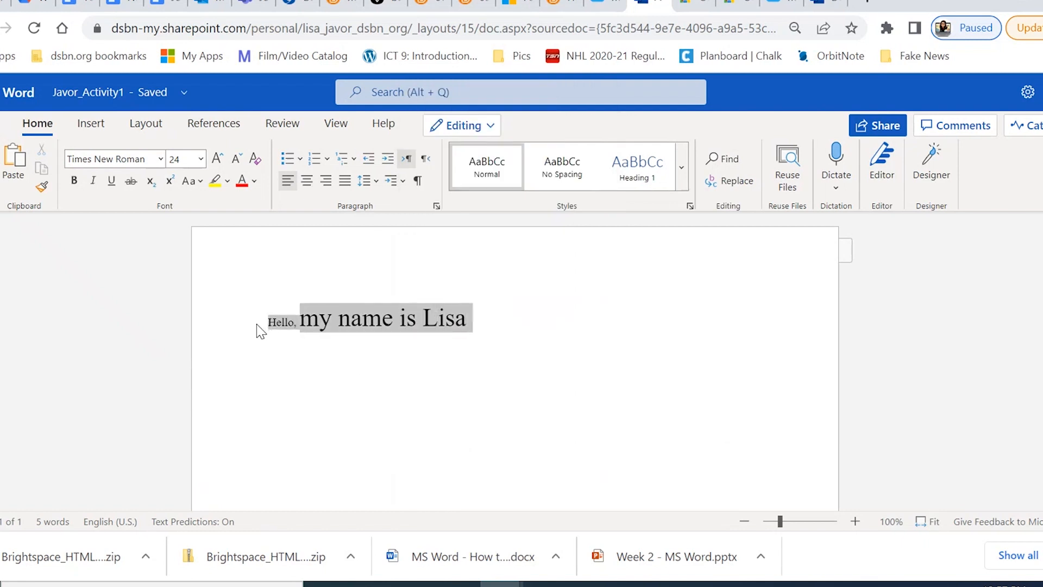
click(219, 159)
click(219, 160)
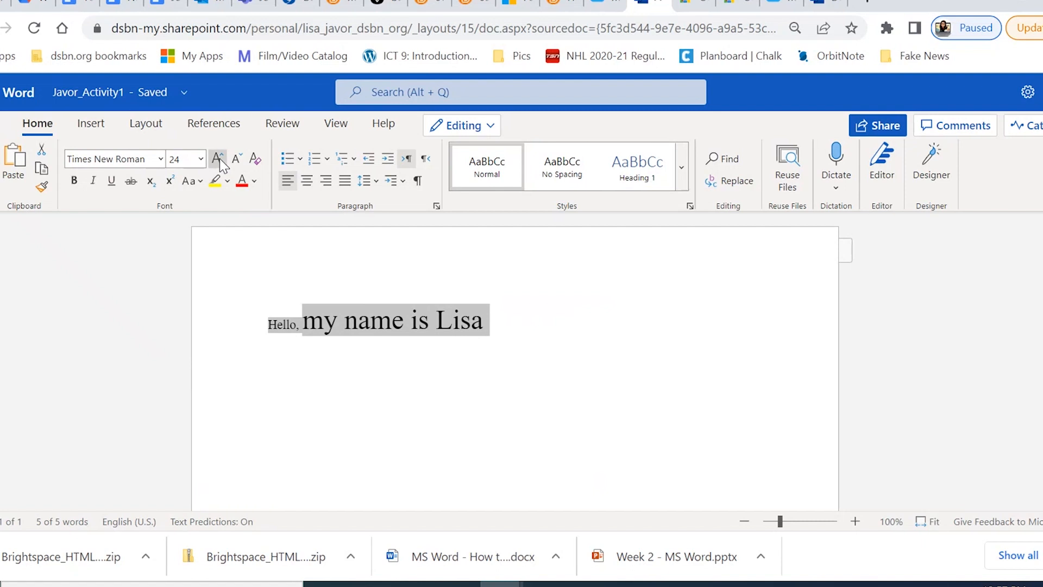
click(220, 159)
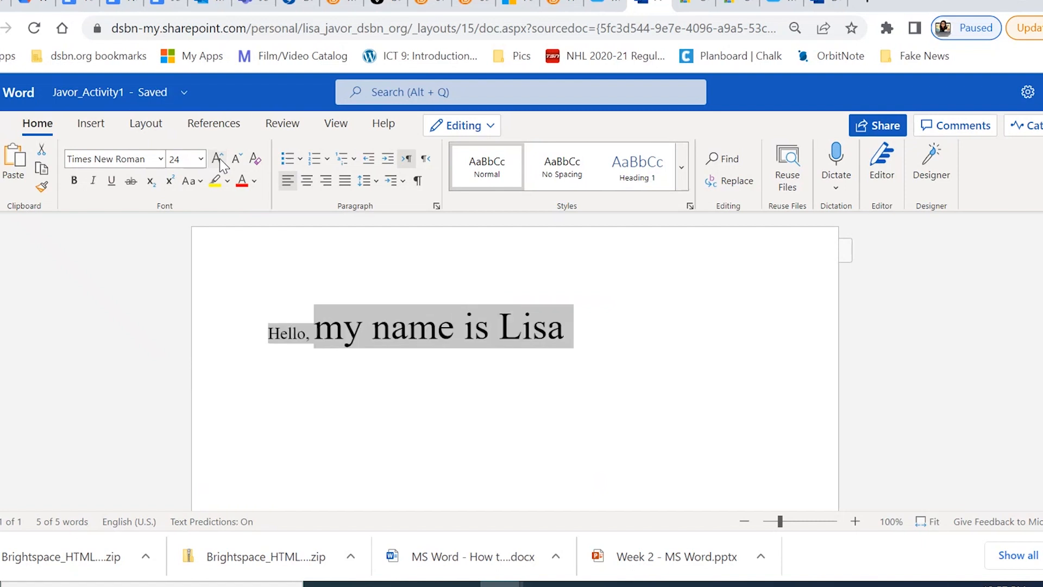
click(220, 160)
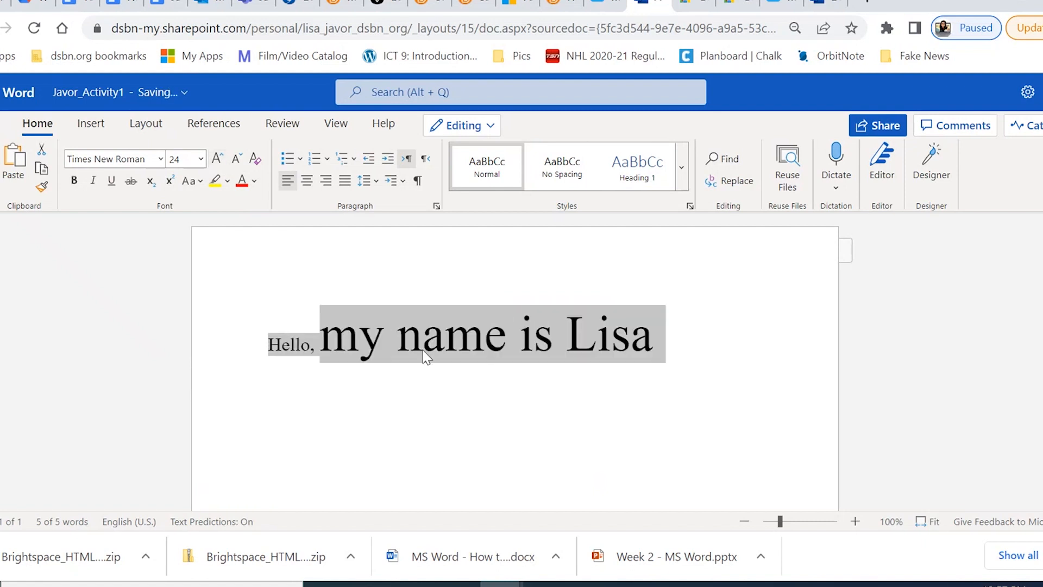
- Check the font sizes of "Hello," and of the larger words after it, and review the available sizes
click(282, 348)
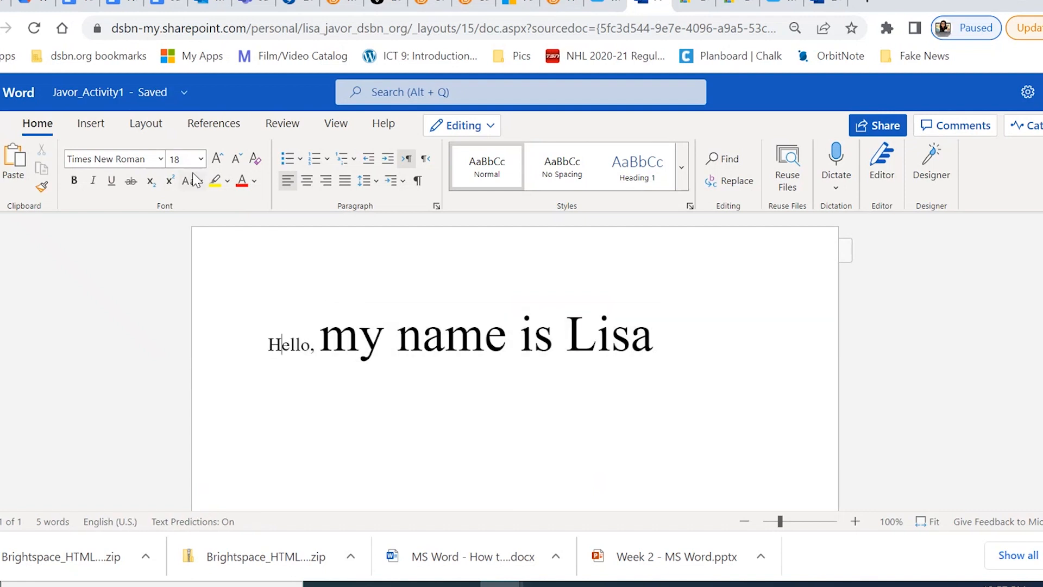
click(448, 326)
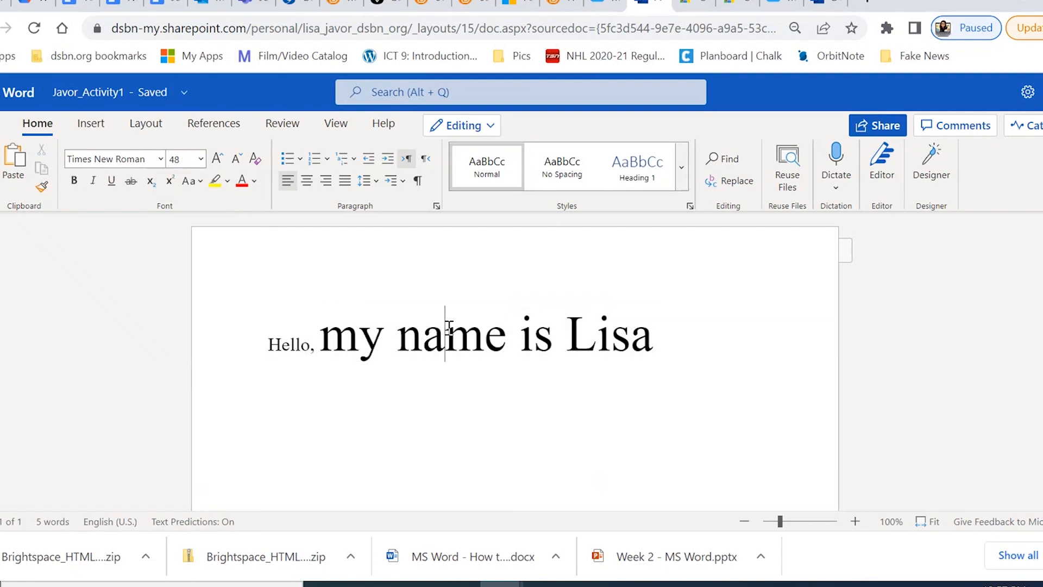
click(185, 158)
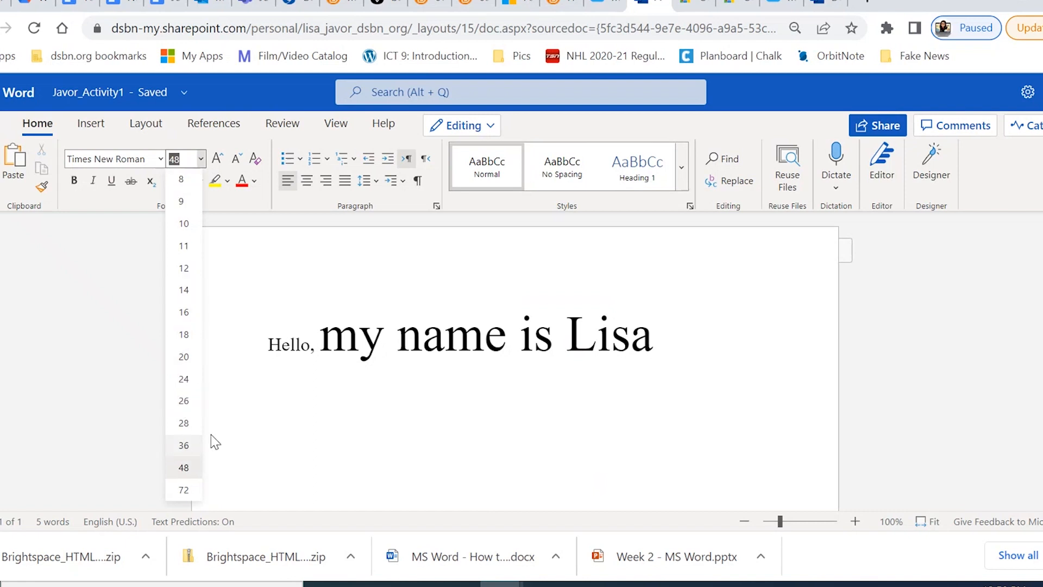
click(332, 407)
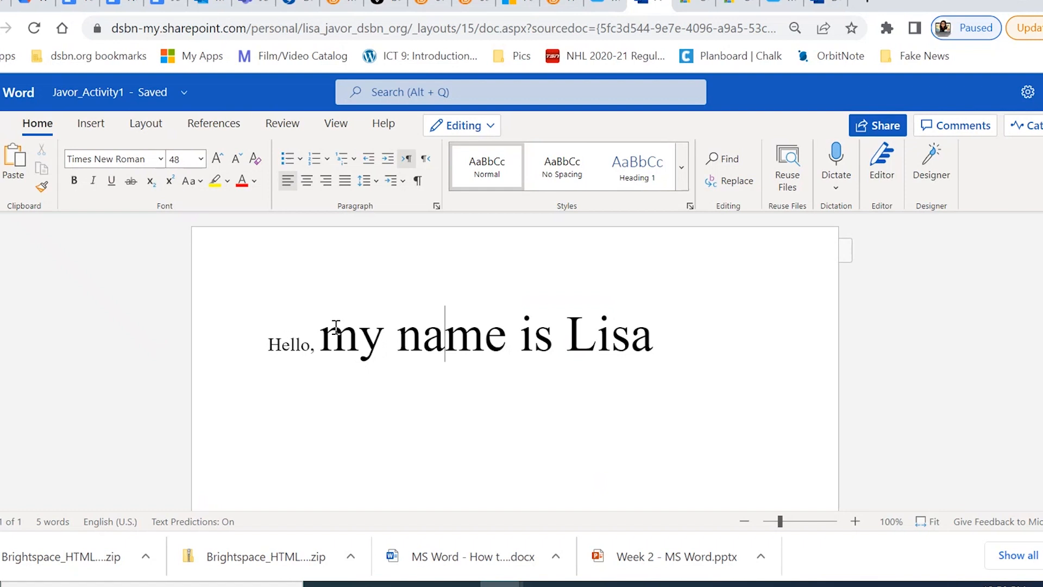
- Shrink the font size of the whole sentence by two increments
drag(666, 345, 261, 359)
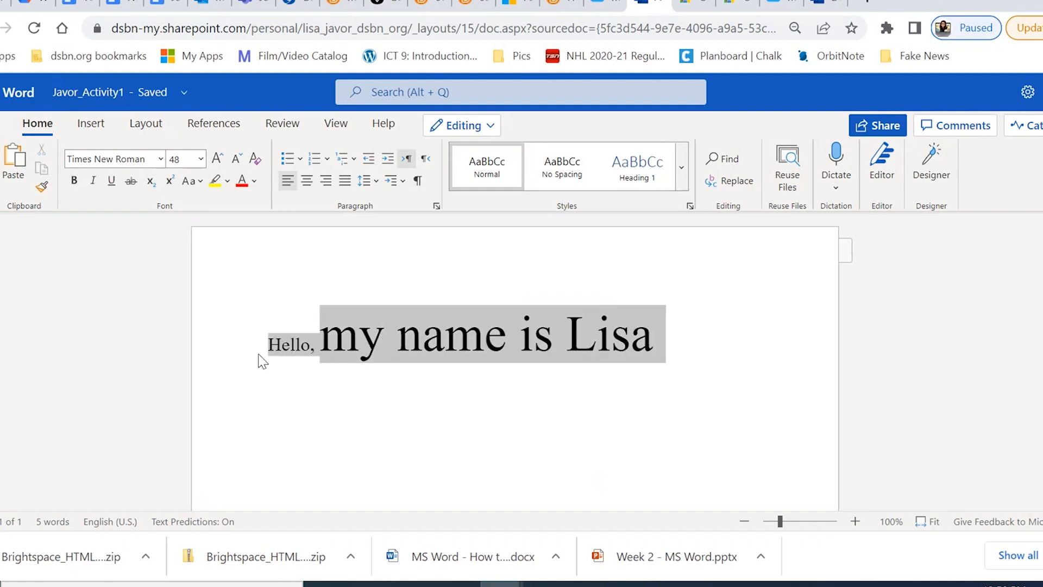
click(237, 159)
click(238, 159)
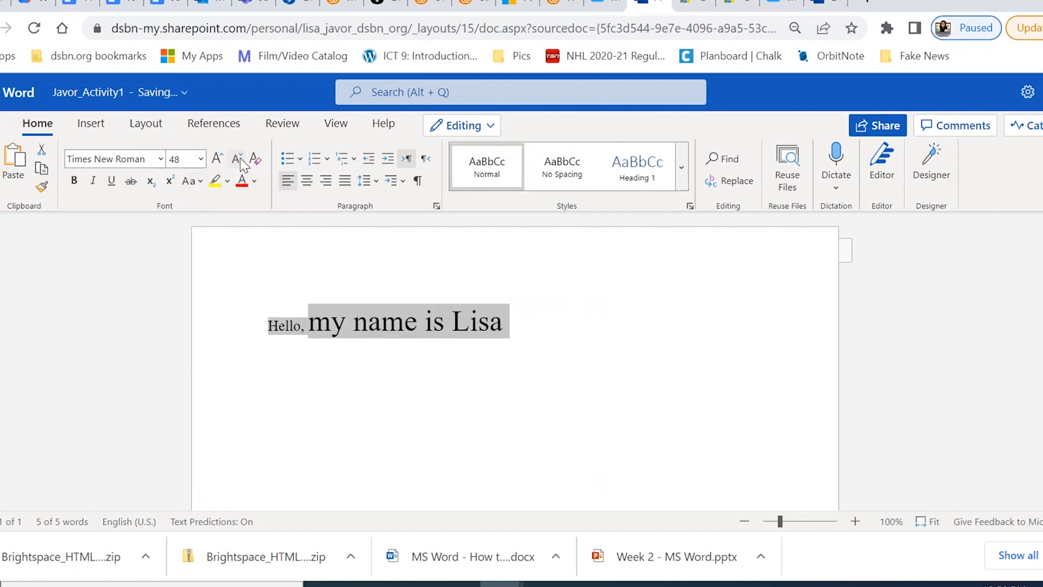
click(344, 379)
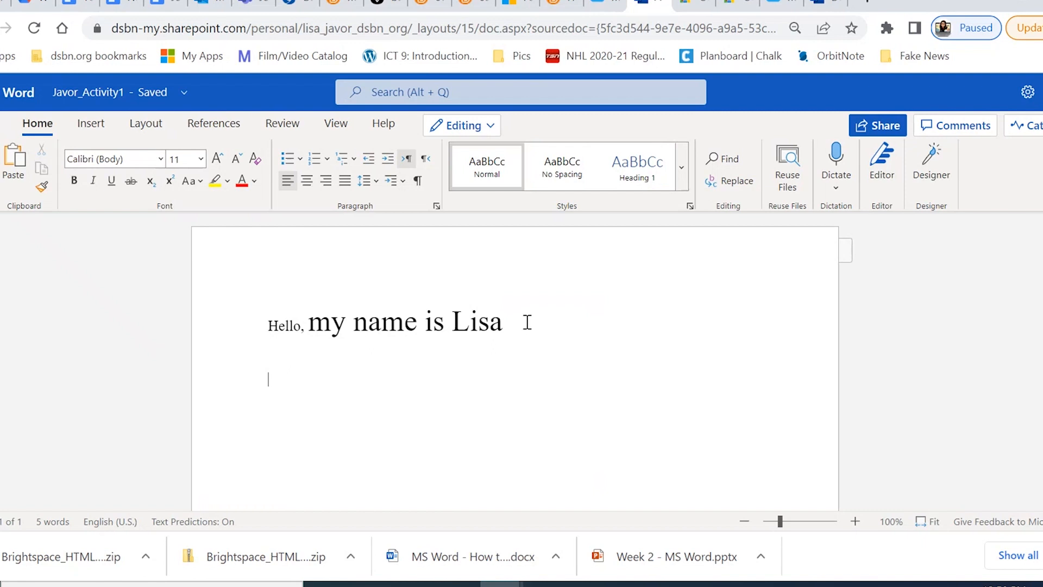
- Apply a custom turquoise font color, hex 0eebb7, to the whole sentence
drag(525, 322, 265, 330)
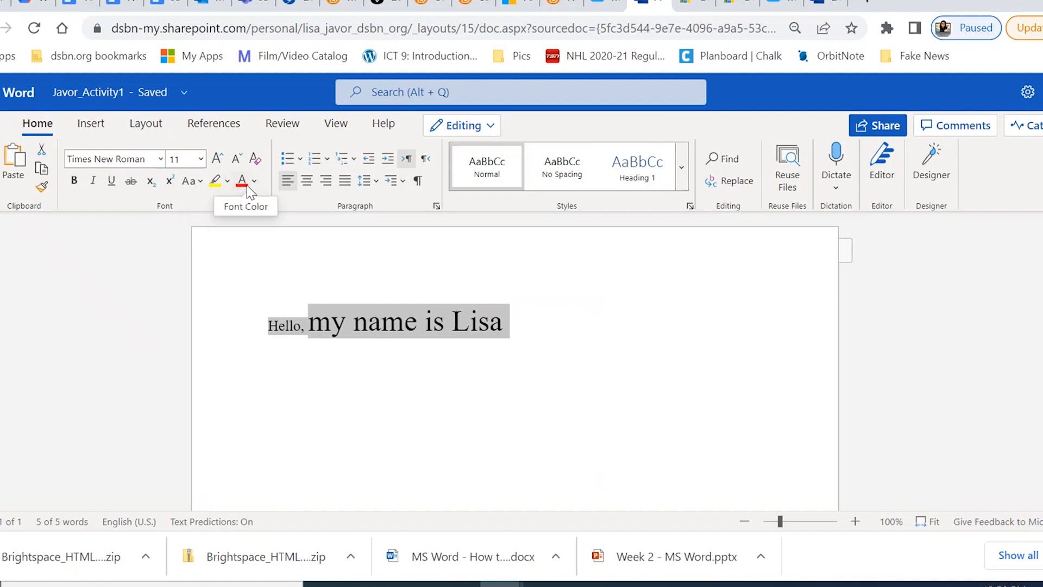
click(254, 183)
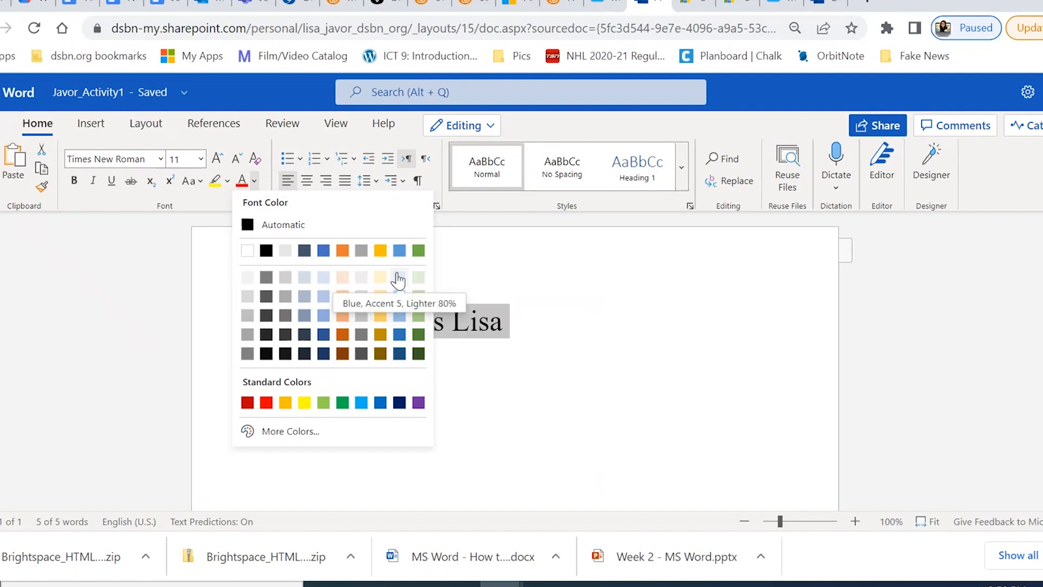
click(297, 436)
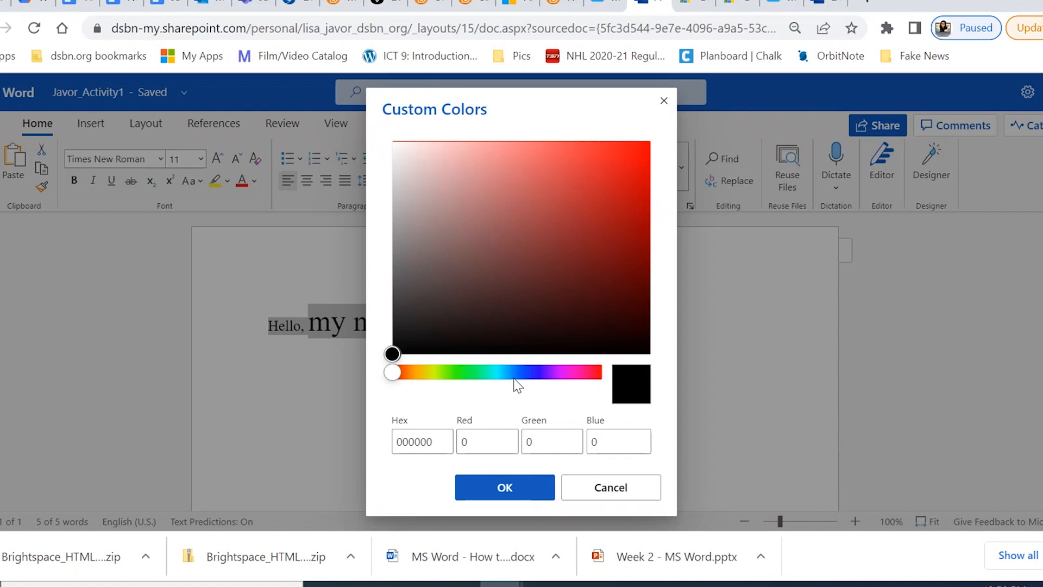
drag(514, 374, 489, 373)
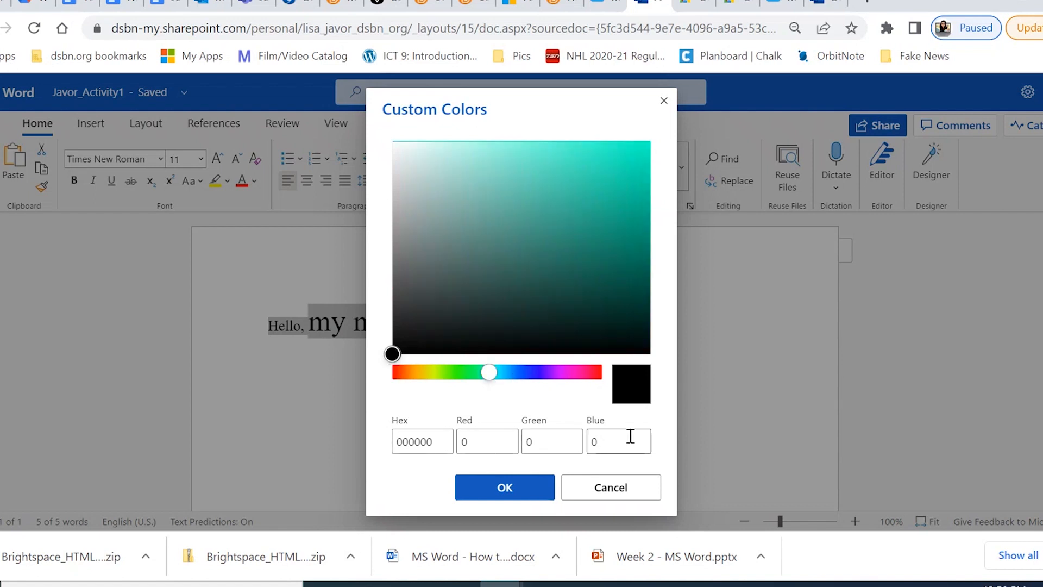
click(635, 159)
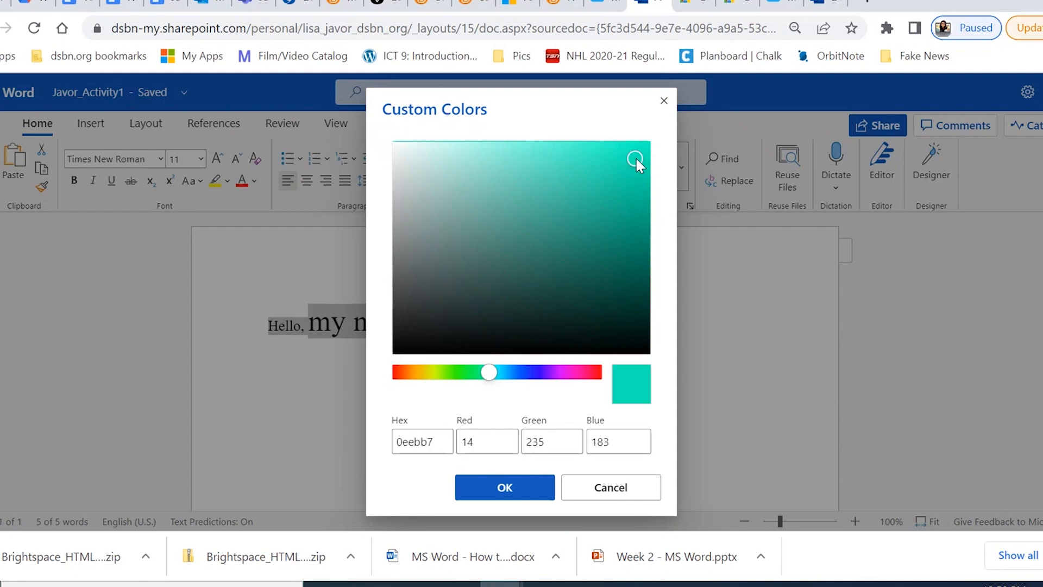
click(520, 491)
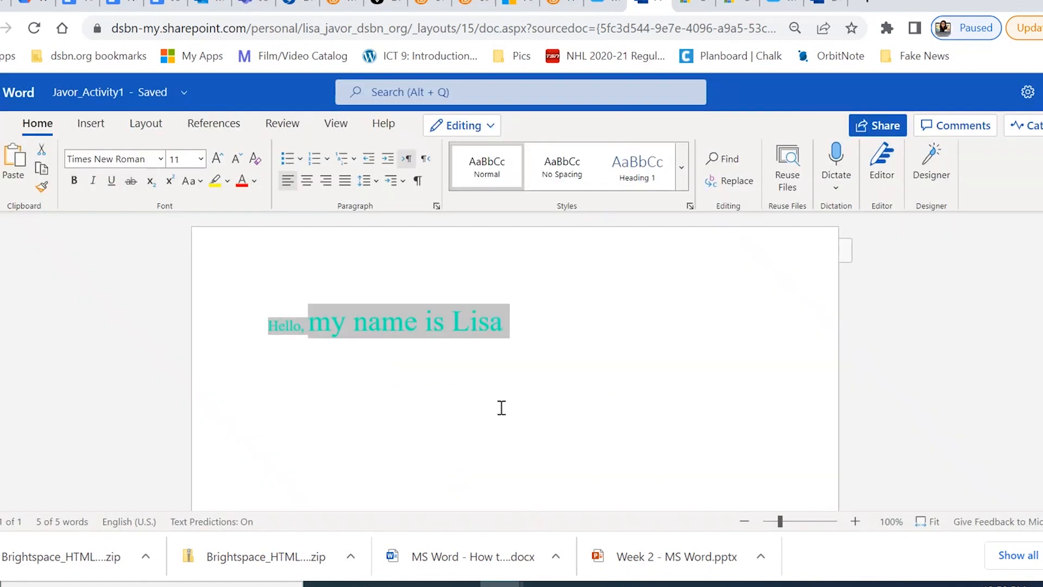
click(501, 408)
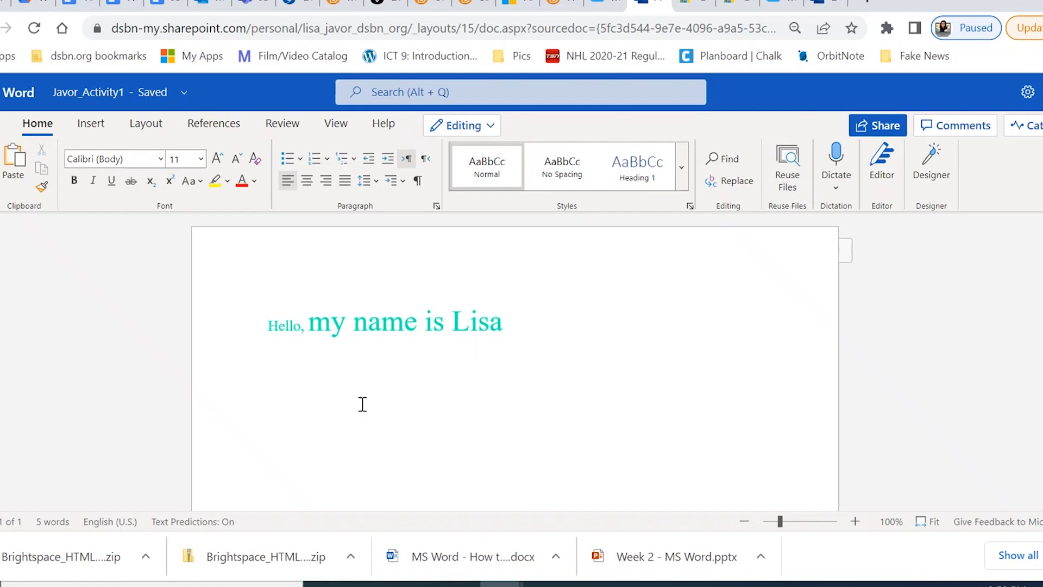
- Highlight the word "name" in yellow
click(530, 304)
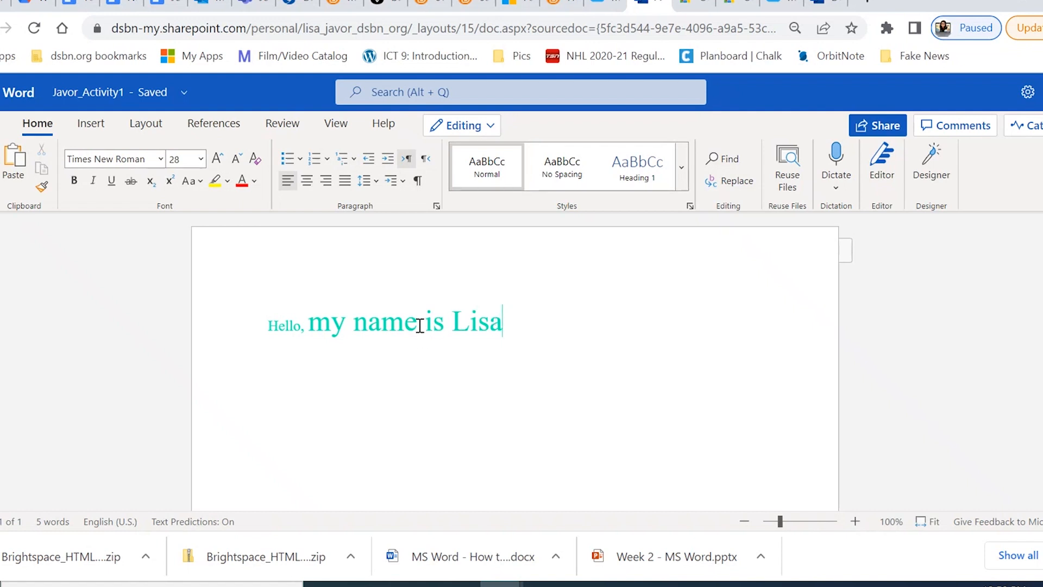
drag(417, 325, 359, 331)
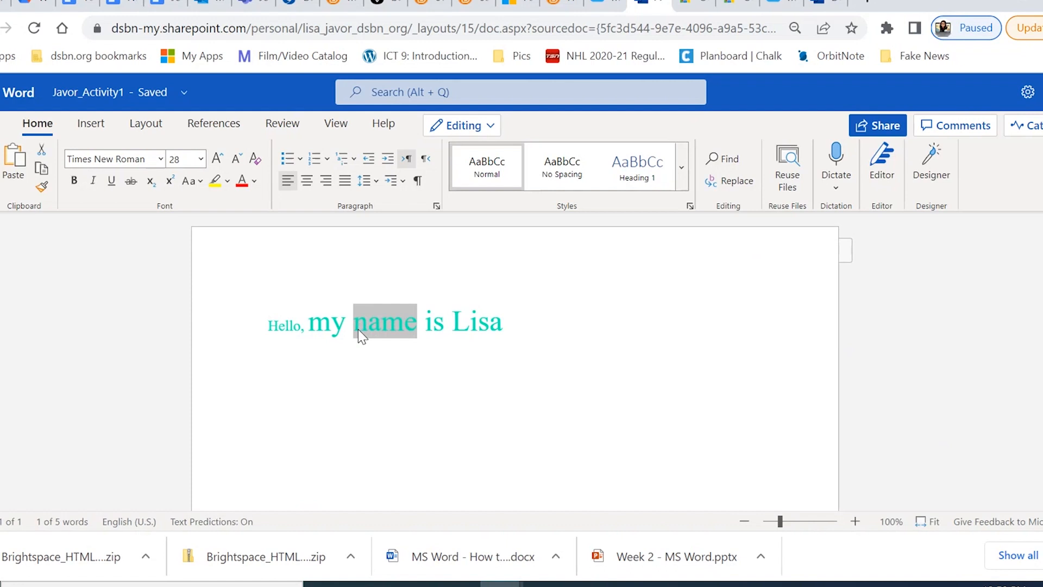
click(227, 182)
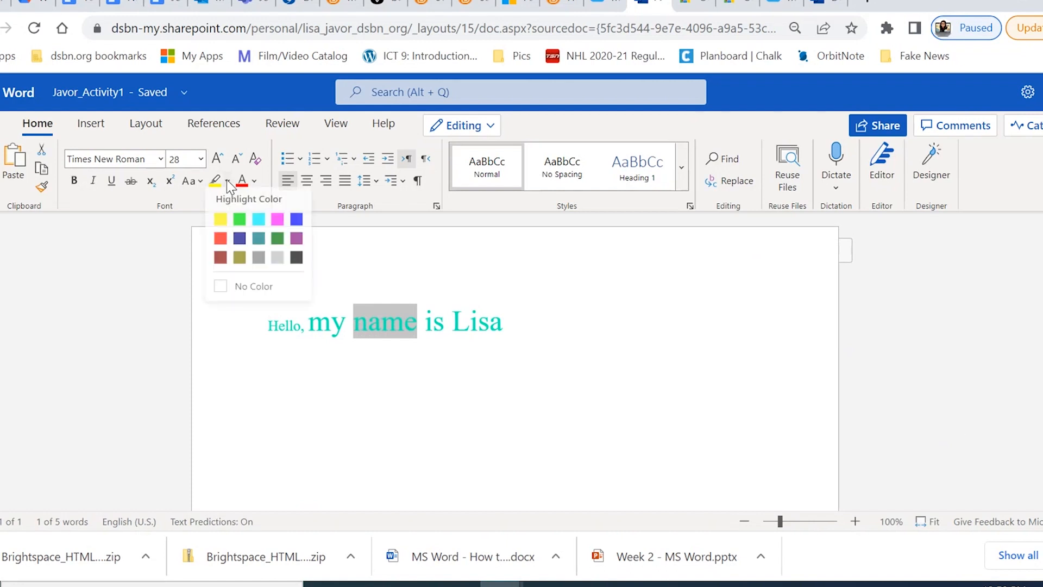
click(221, 233)
click(409, 338)
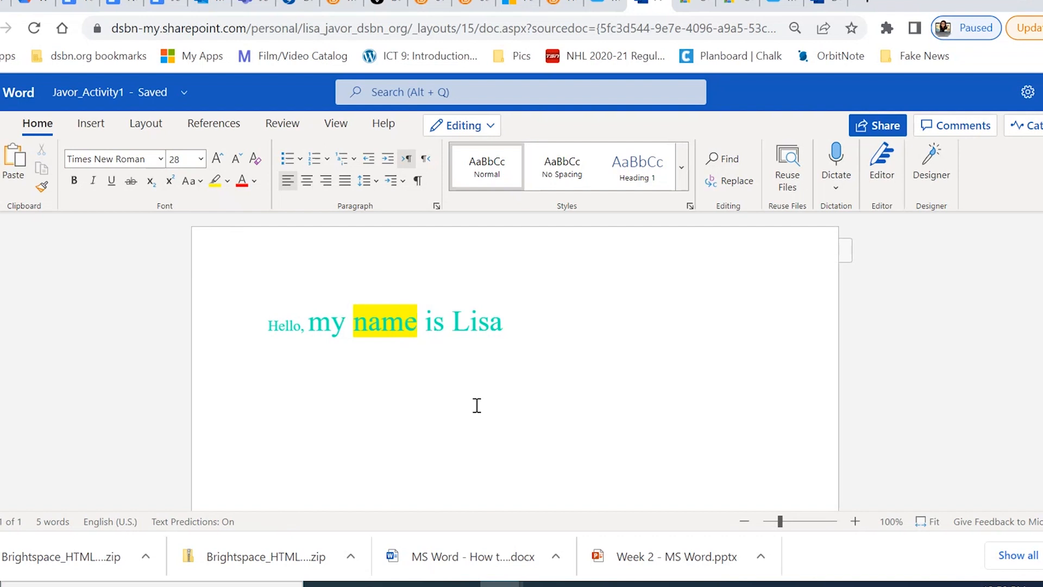
- Clear all formatting from the whole introductory sentence
drag(528, 326, 242, 325)
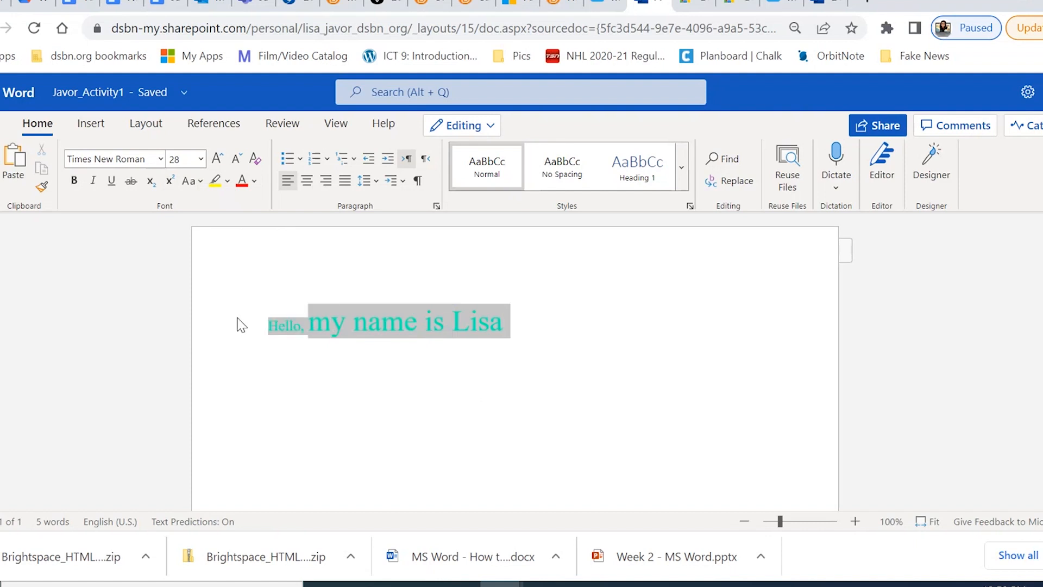
click(257, 159)
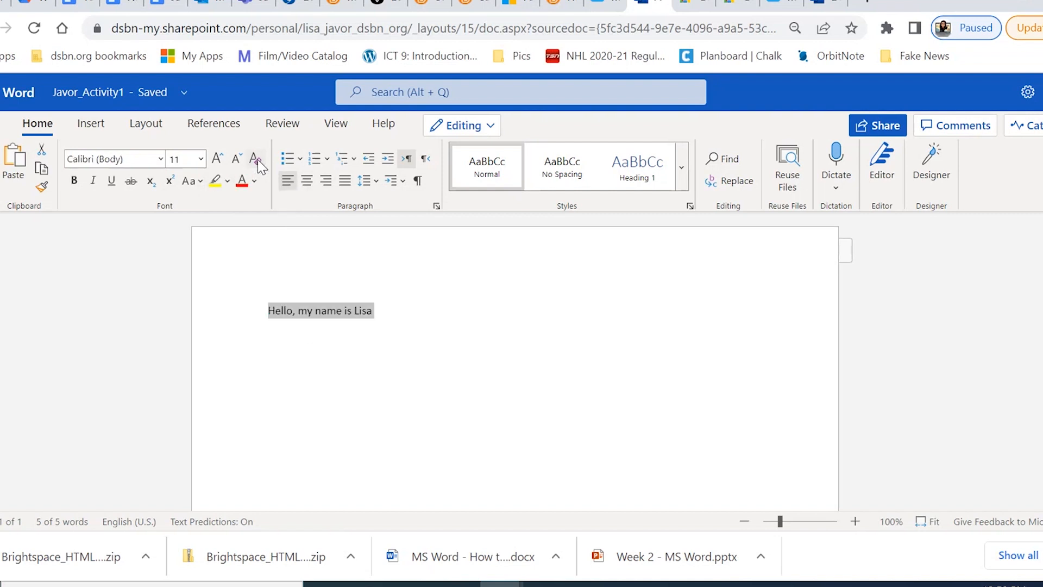
click(391, 325)
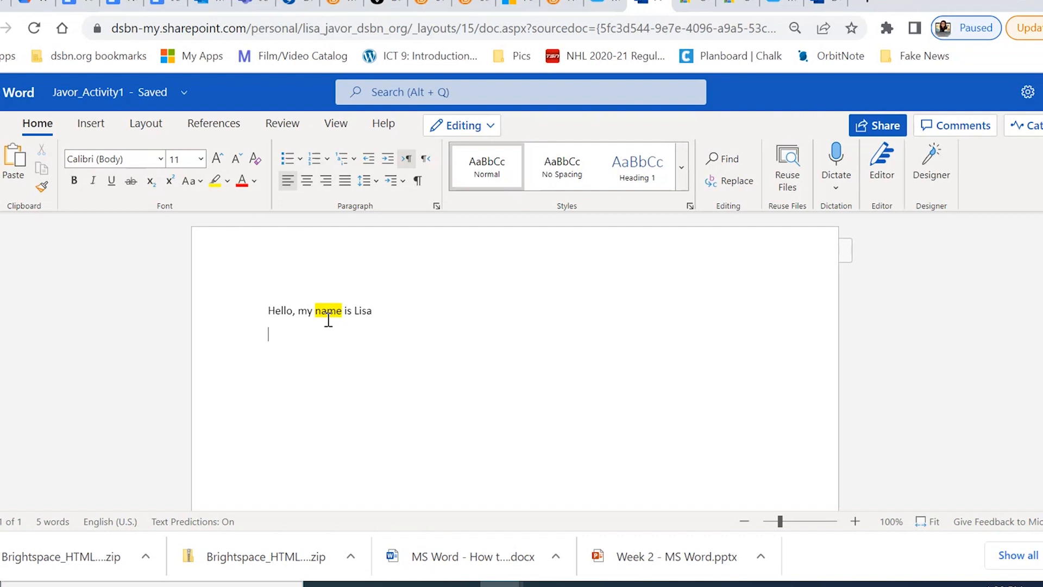
- Remove the yellow highlight from the word "name" by setting its highlight to No Color
drag(344, 309, 313, 311)
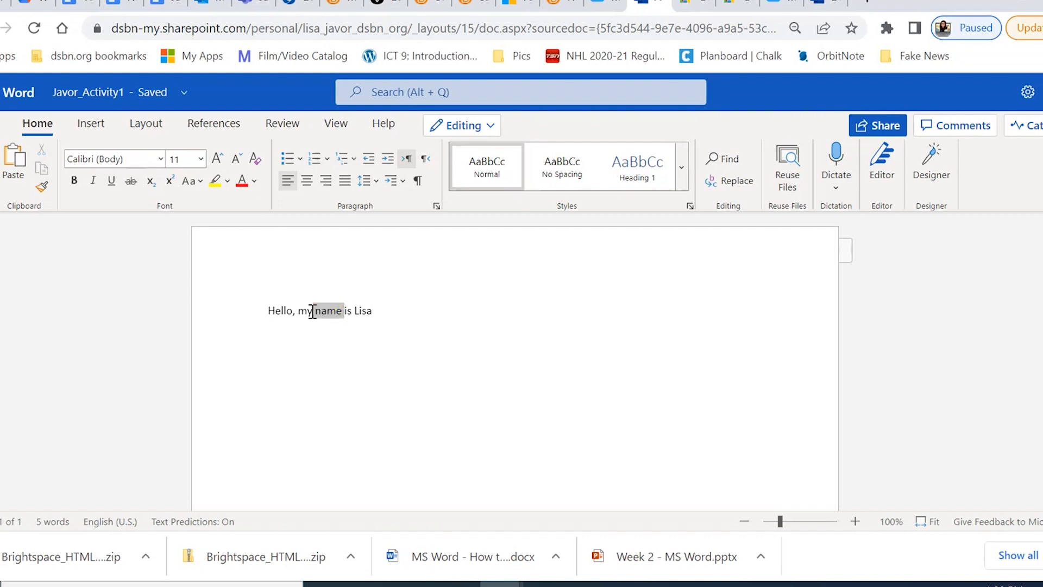
click(228, 181)
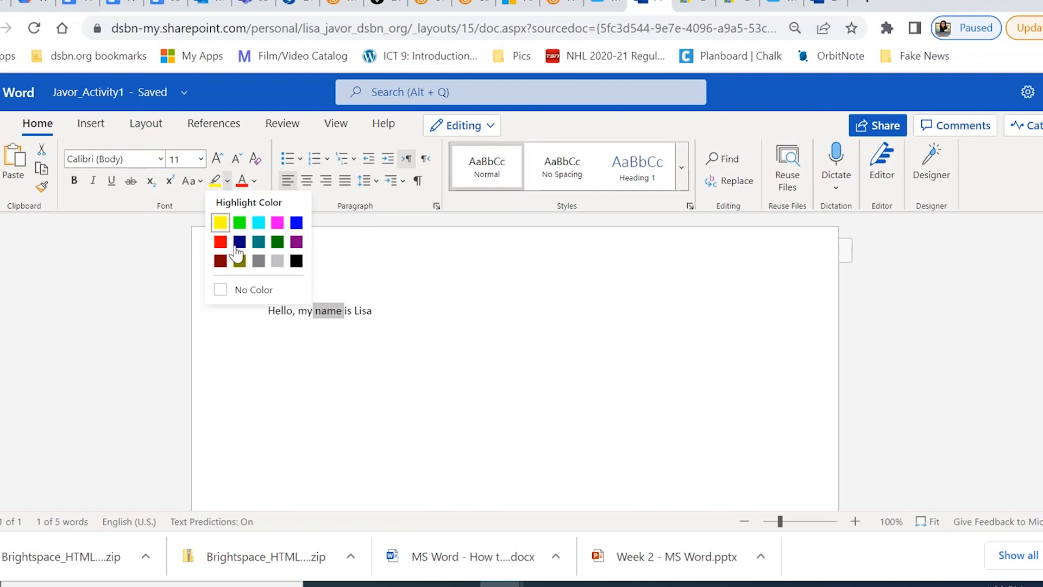
click(244, 293)
click(399, 309)
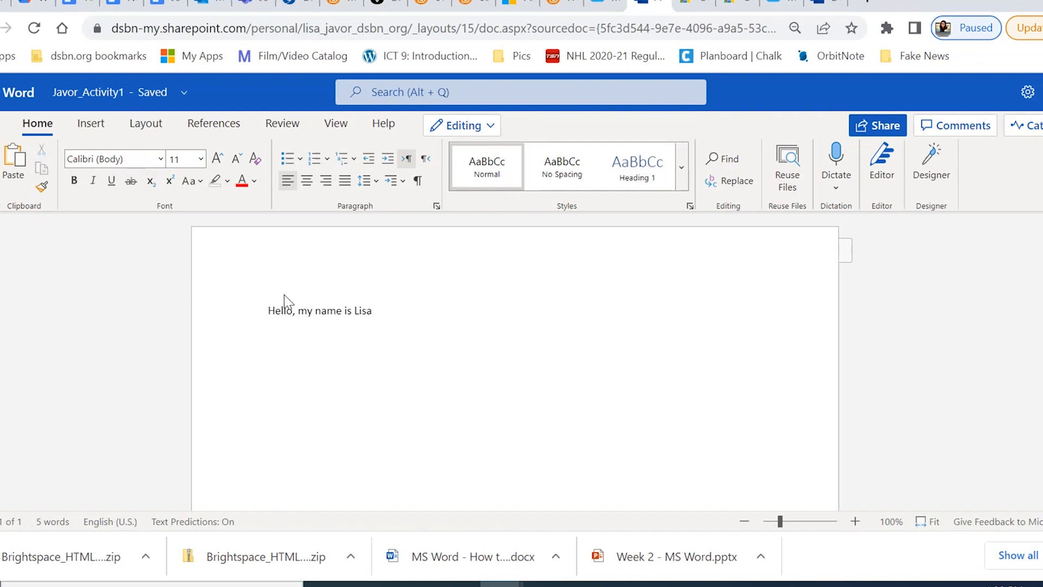
- Set the font size of the whole sentence to 24
drag(377, 309, 270, 323)
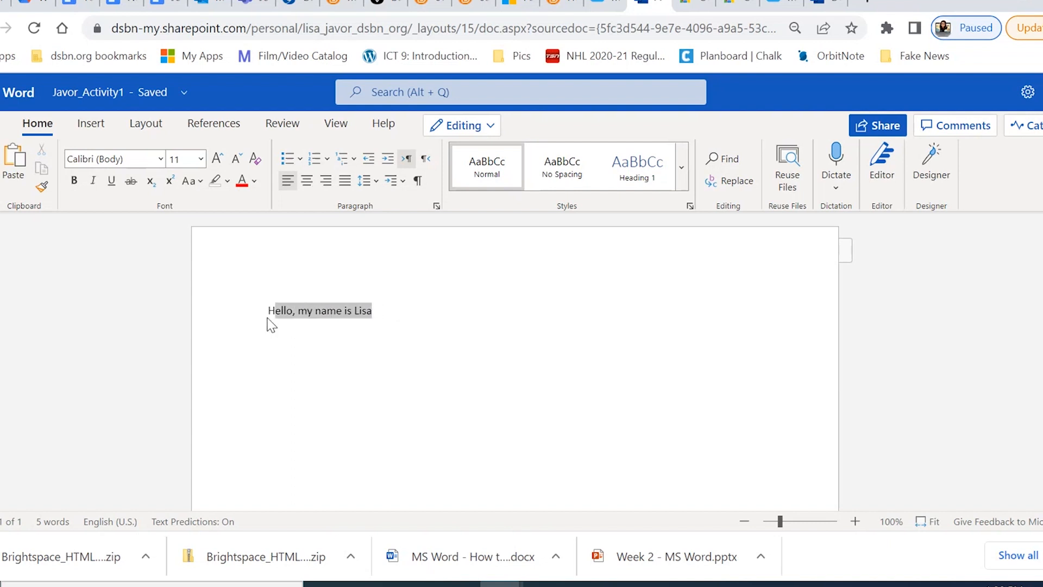
click(201, 158)
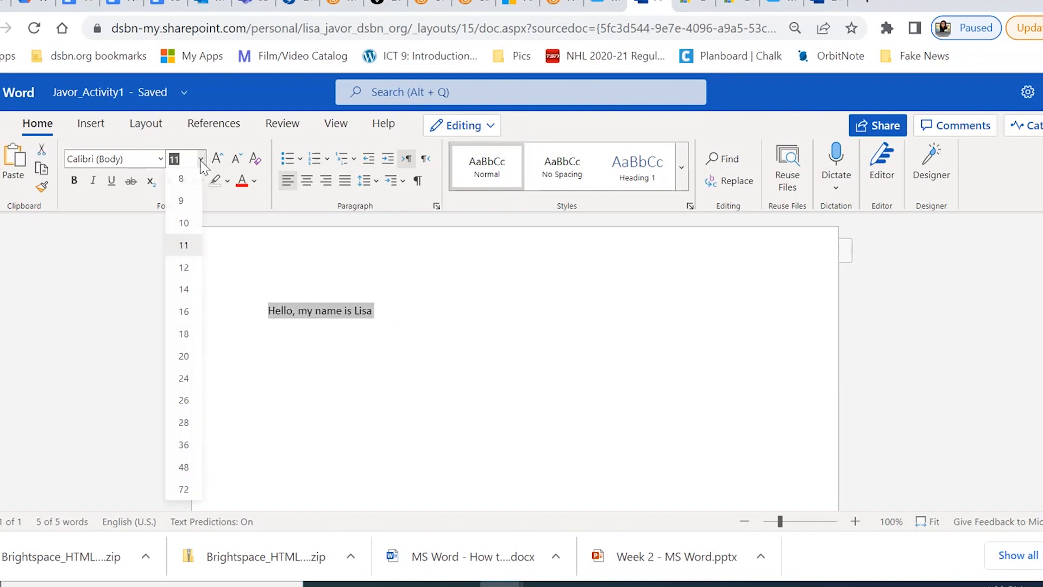
click(189, 383)
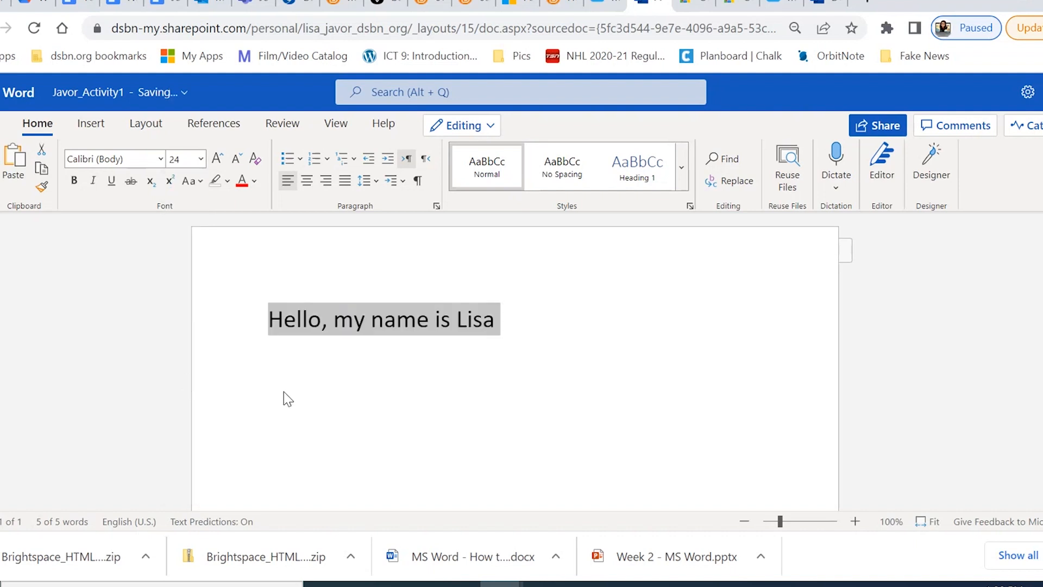
click(392, 389)
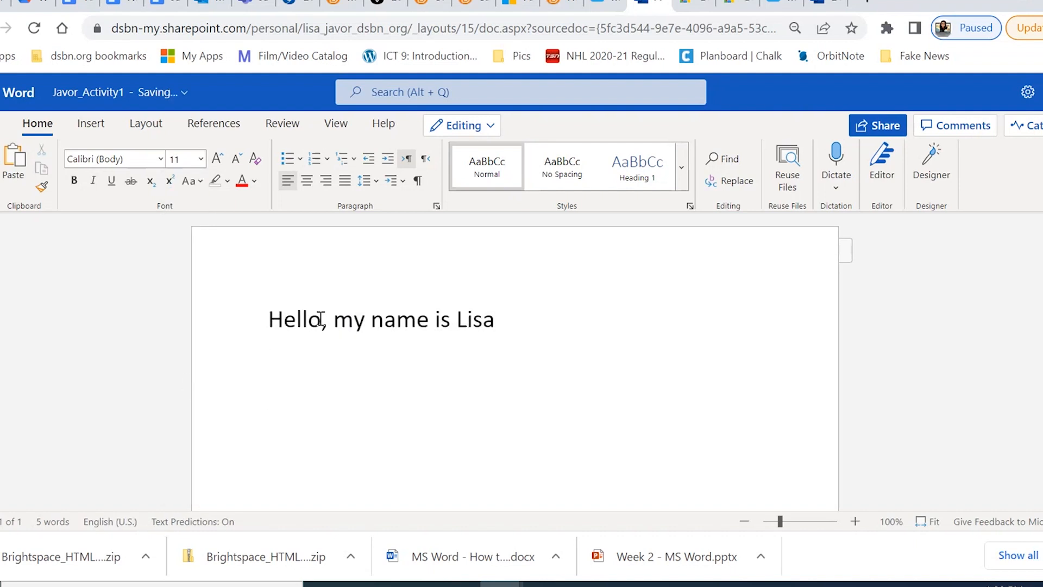
- Apply bold to the word "Hello" and replace it with the word "Bold"
drag(322, 320, 269, 320)
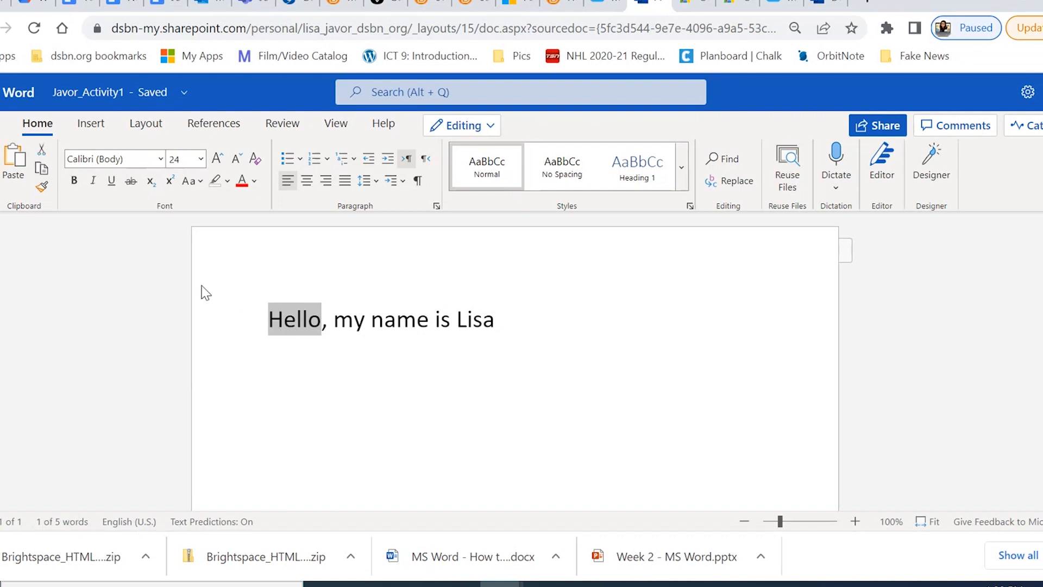
click(74, 183)
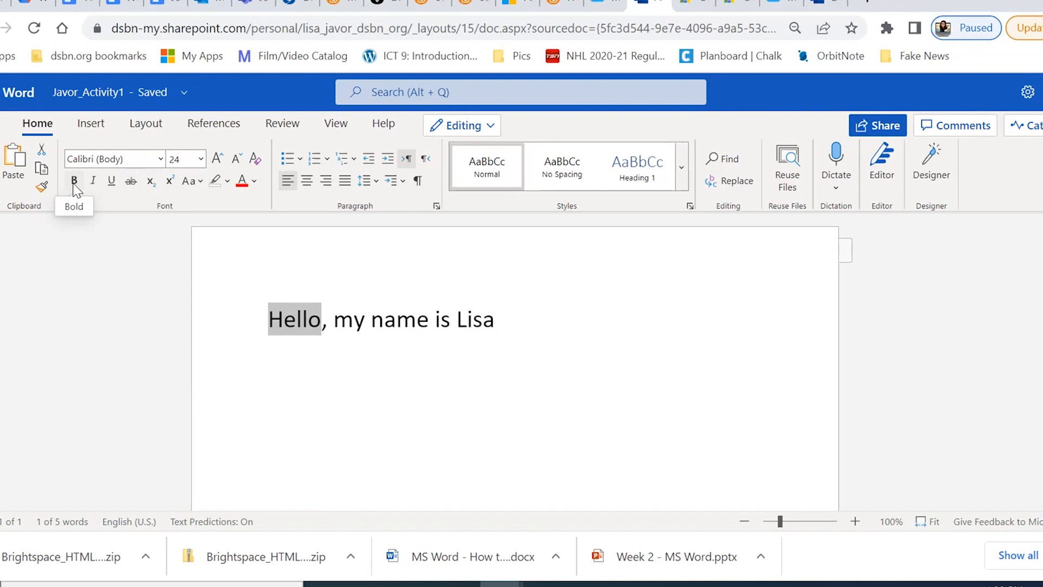
click(75, 186)
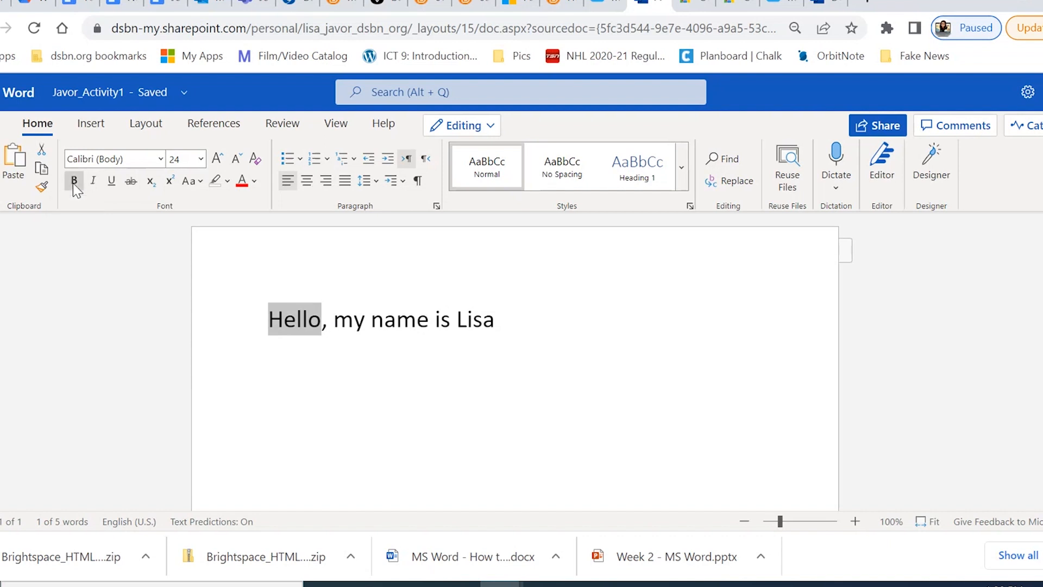
text(Bold)
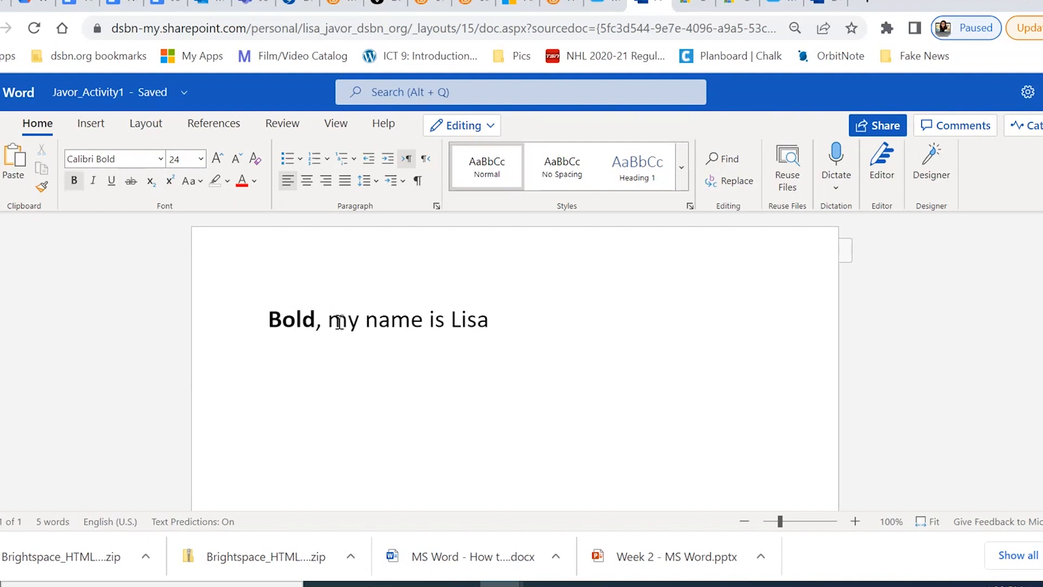
- Replace the words after "Bold," with "italic," and italicize the word "italic"
drag(326, 321, 506, 325)
text(italic)
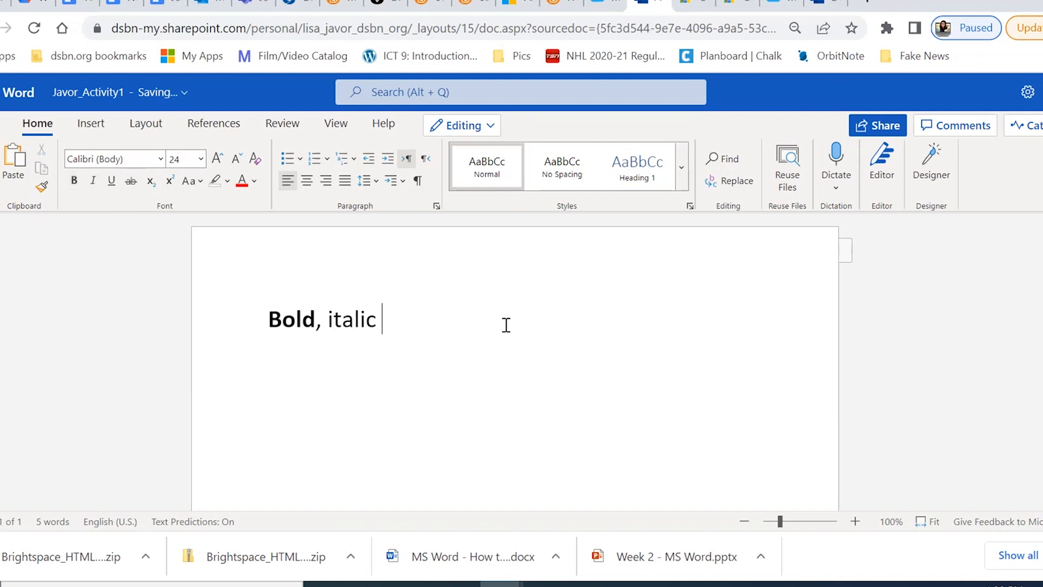
key(BackSpace)
text(,)
drag(377, 320, 324, 320)
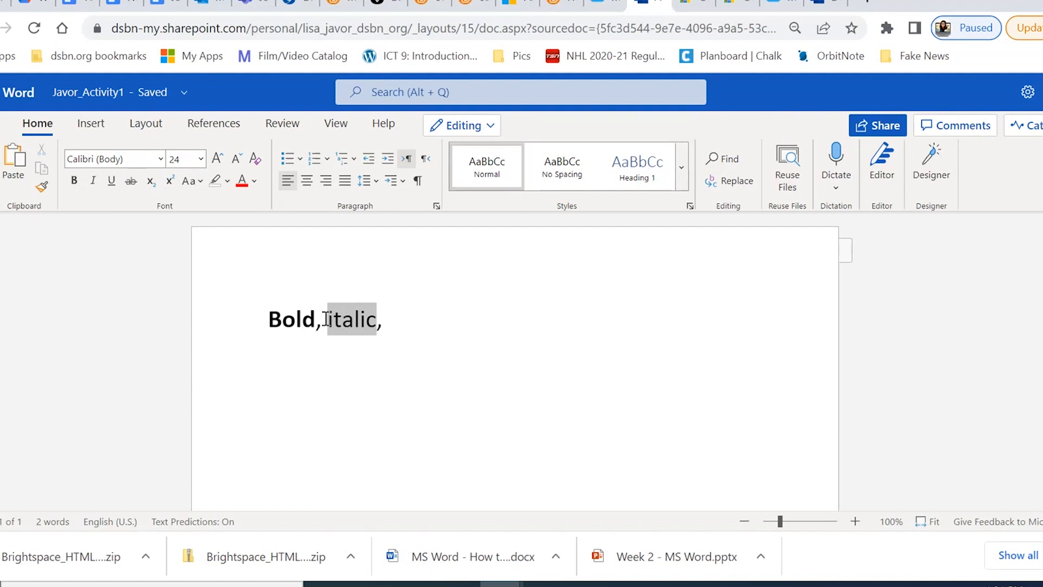
click(93, 181)
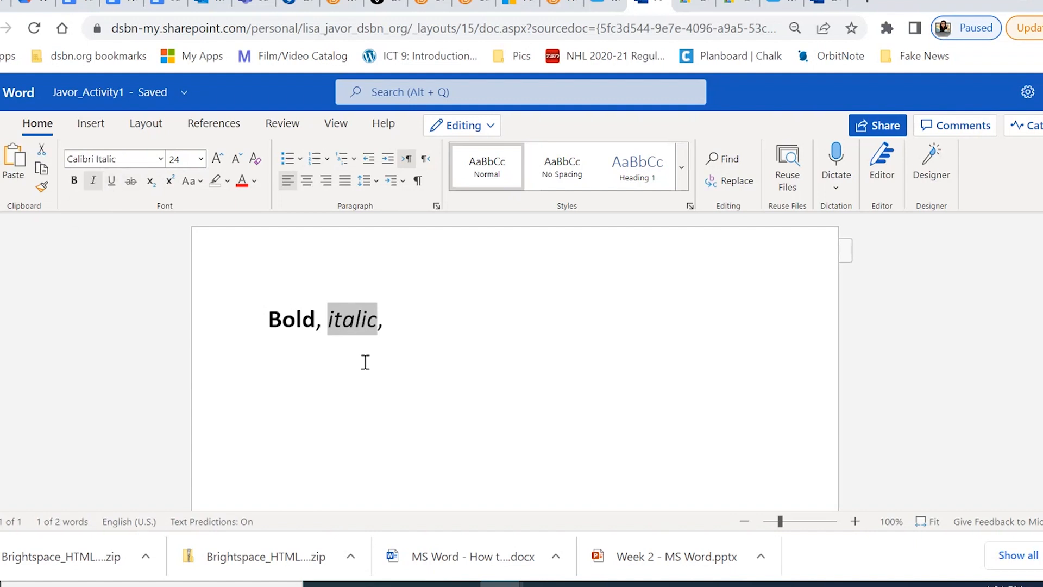
- Add "underline," after "italic," and underline the word "underline" without its comma
click(421, 328)
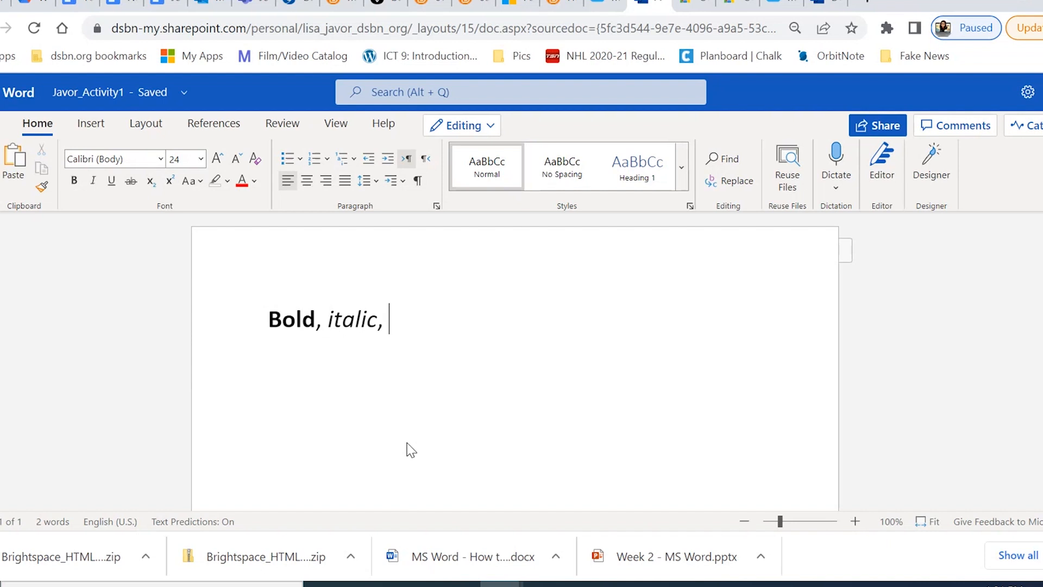
text(under)
key(BackSpace)
key(BackSpace)
text(der)
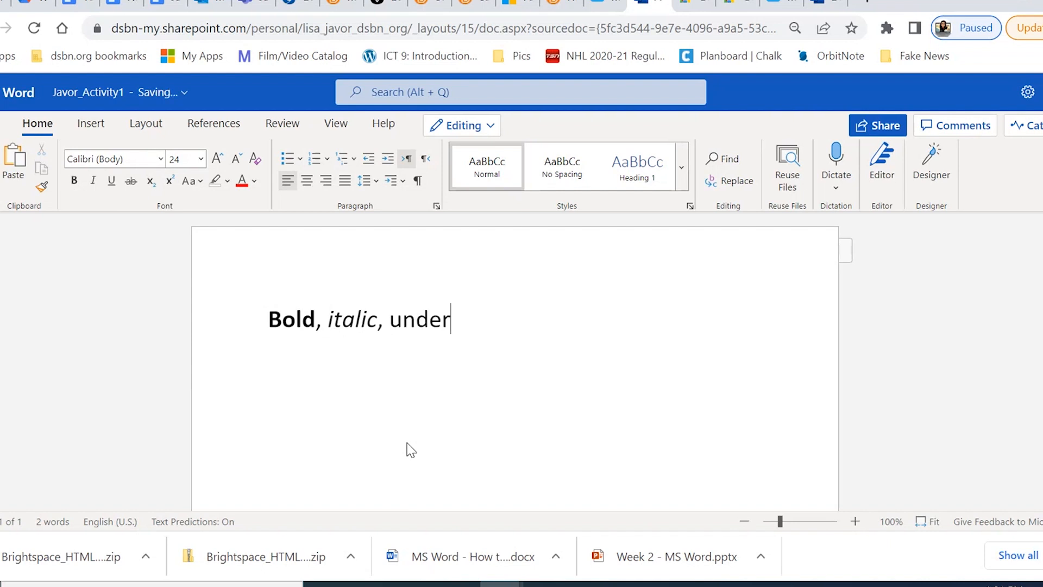
text(line)
key(shift+Left)
text(, e,)
double_click(401, 324)
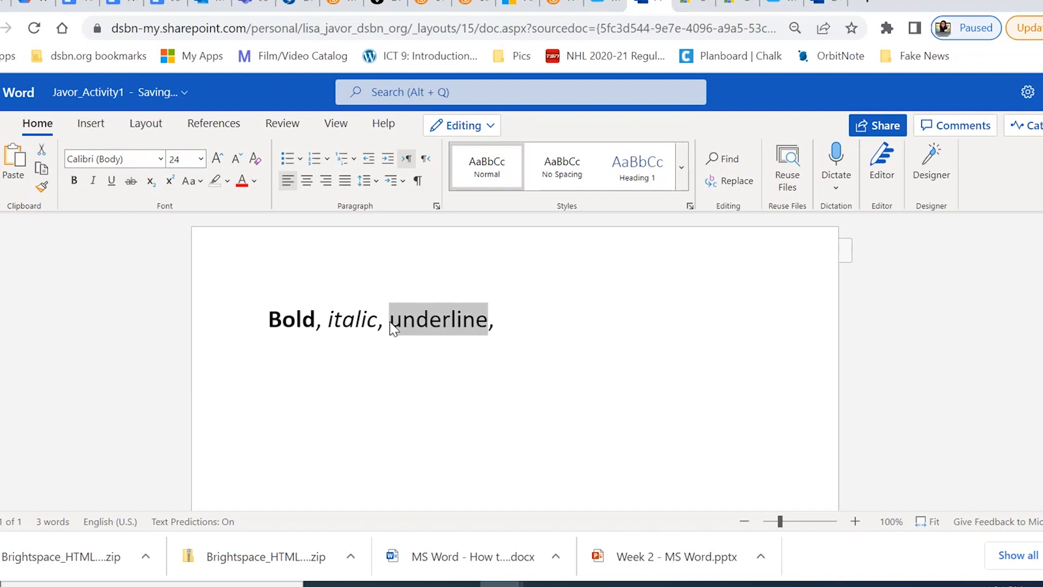
click(112, 183)
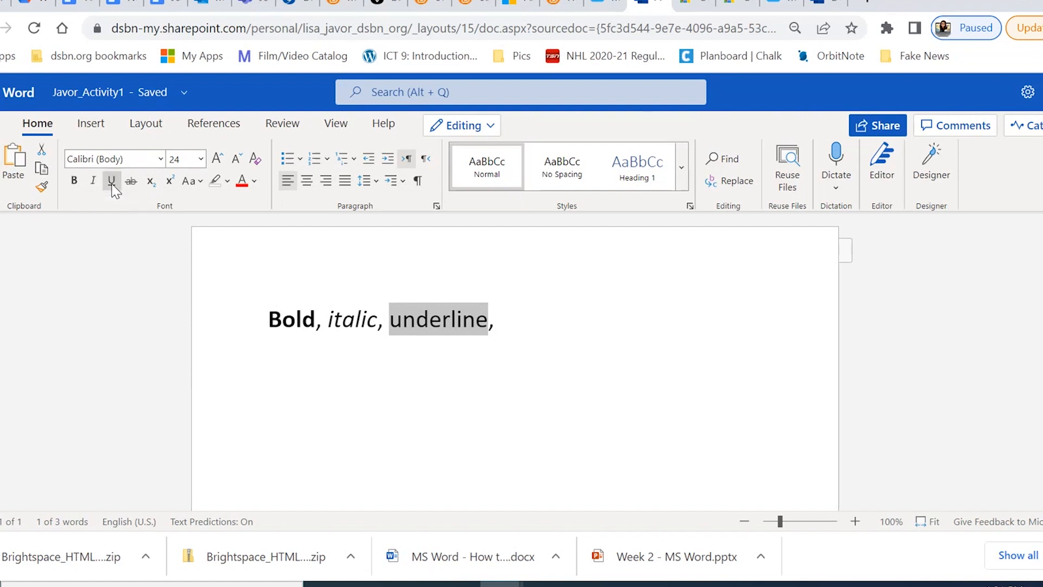
click(442, 391)
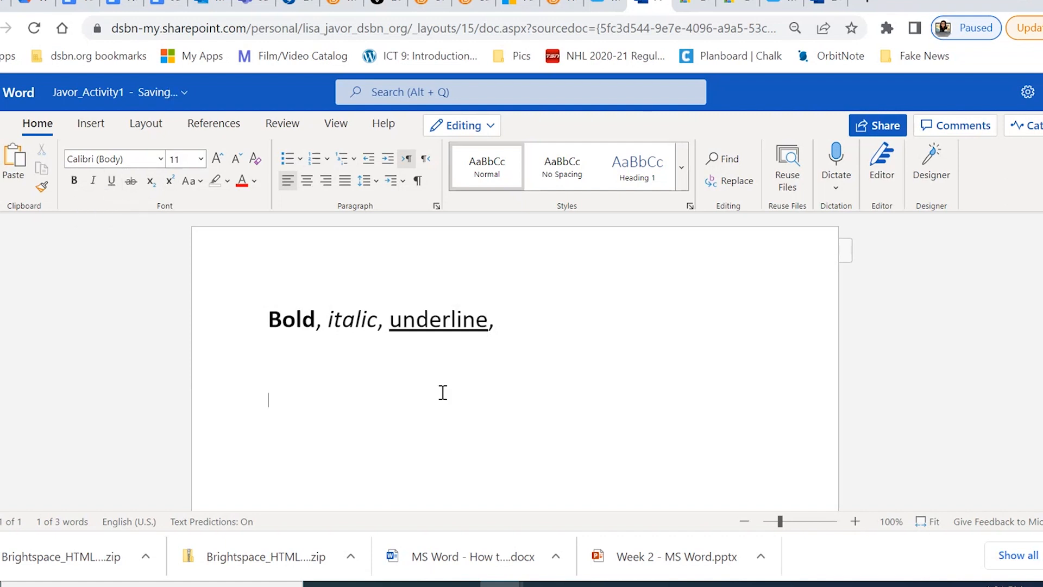
- Add "strikethrough," at the end of the line and apply strikethrough to that word without its comma
click(514, 321)
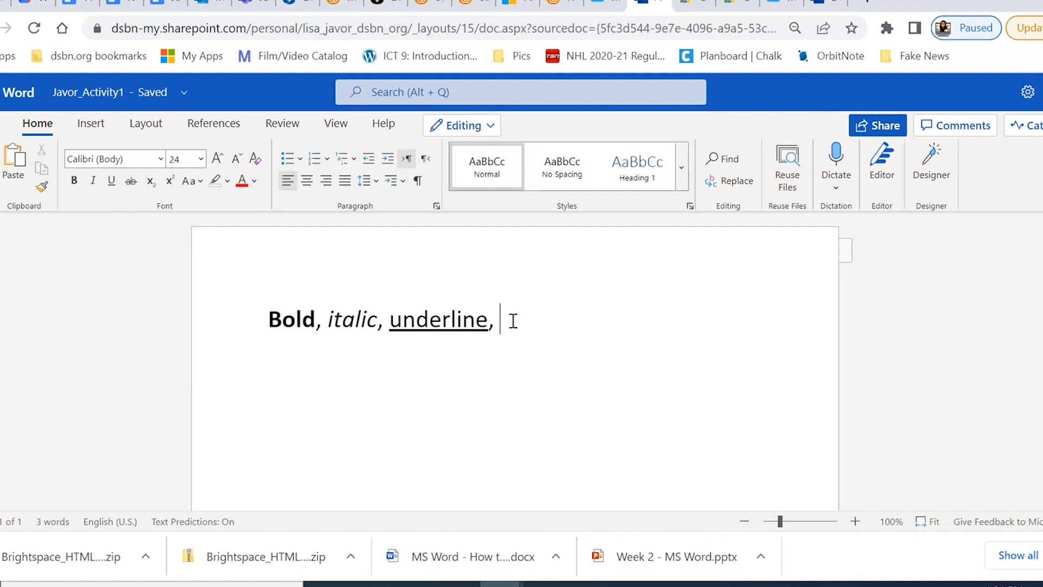
text(strikethrough)
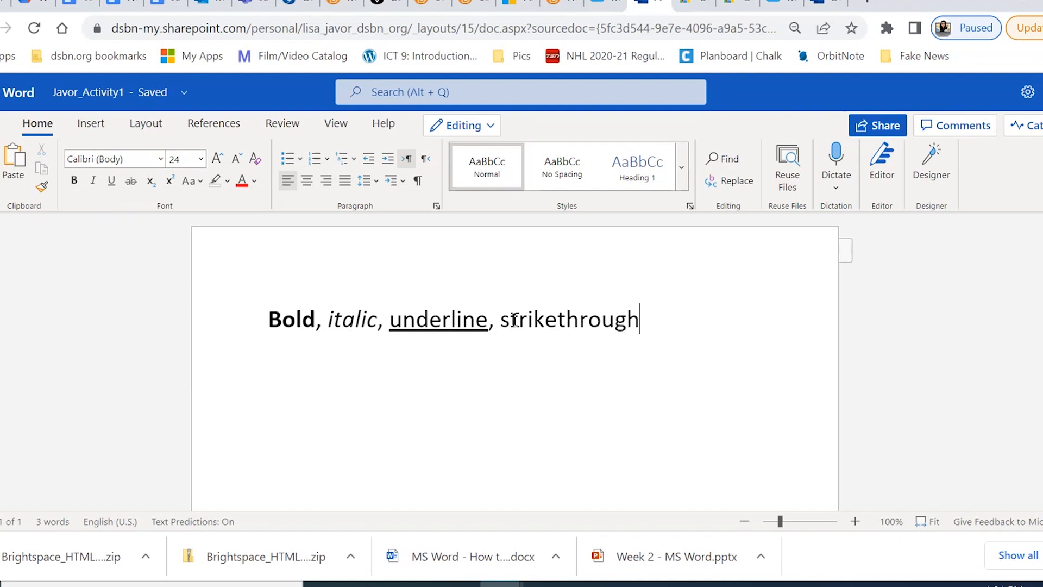
text(,)
drag(640, 320, 501, 326)
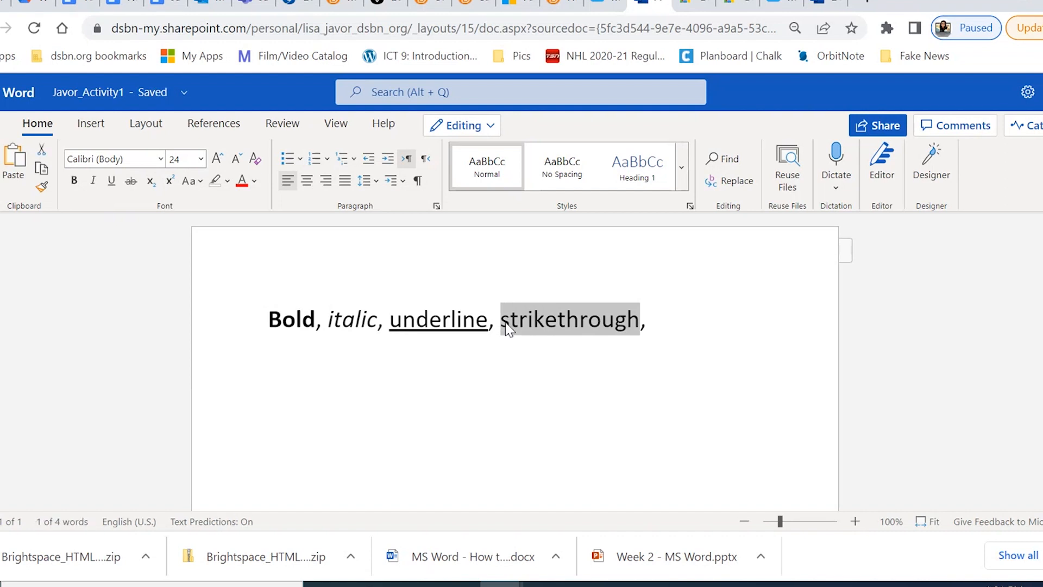
click(132, 182)
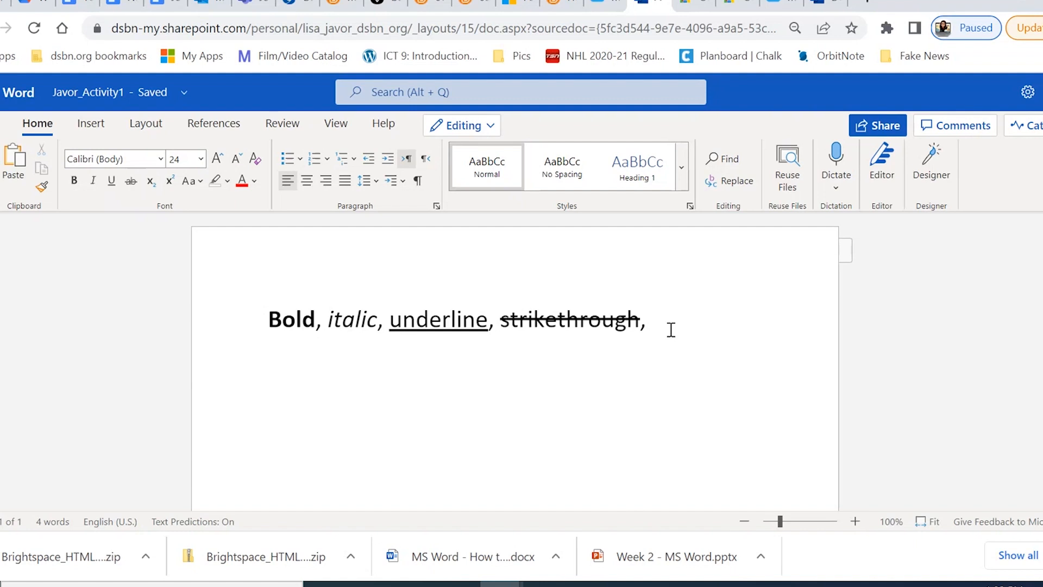
- Add "H2O" after "strikethrough," and format its 2 as subscript
text(H2))
key(BackSpace)
text(O)
key(Left)
key(shift+Left)
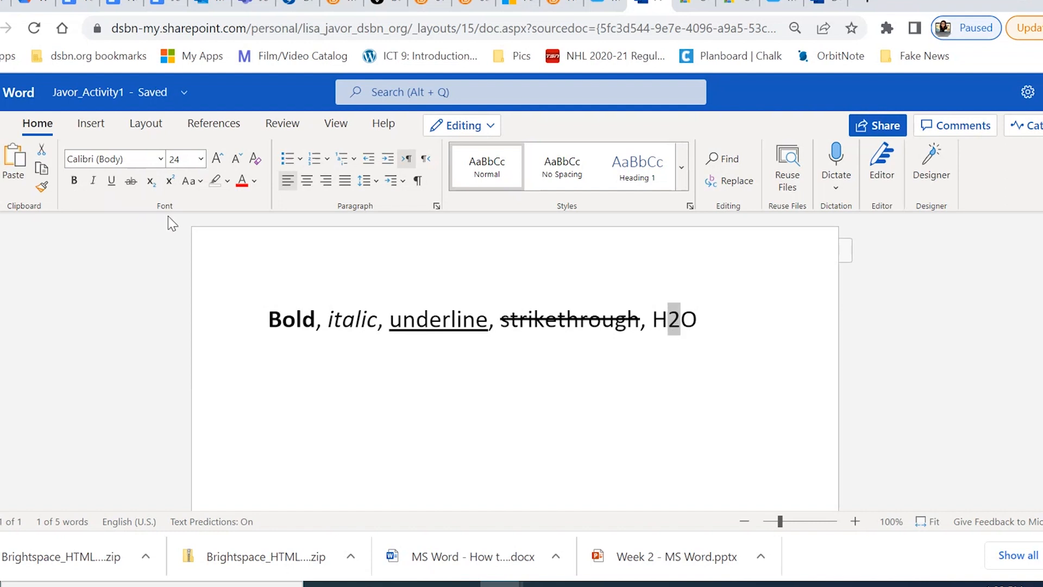
click(153, 188)
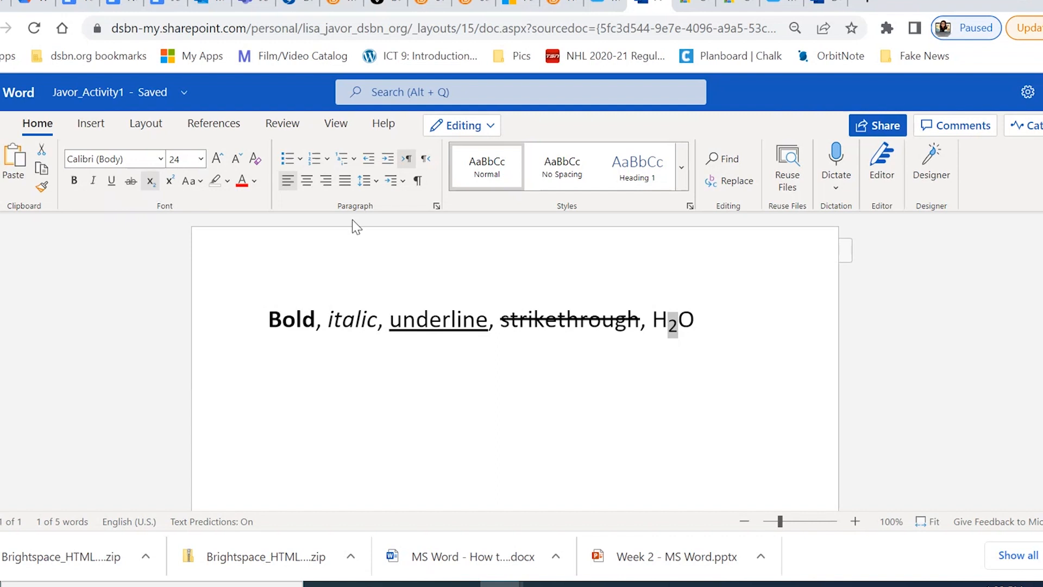
- Add a comma and "10010" after H2O, and format the final "10" as superscript
click(706, 324)
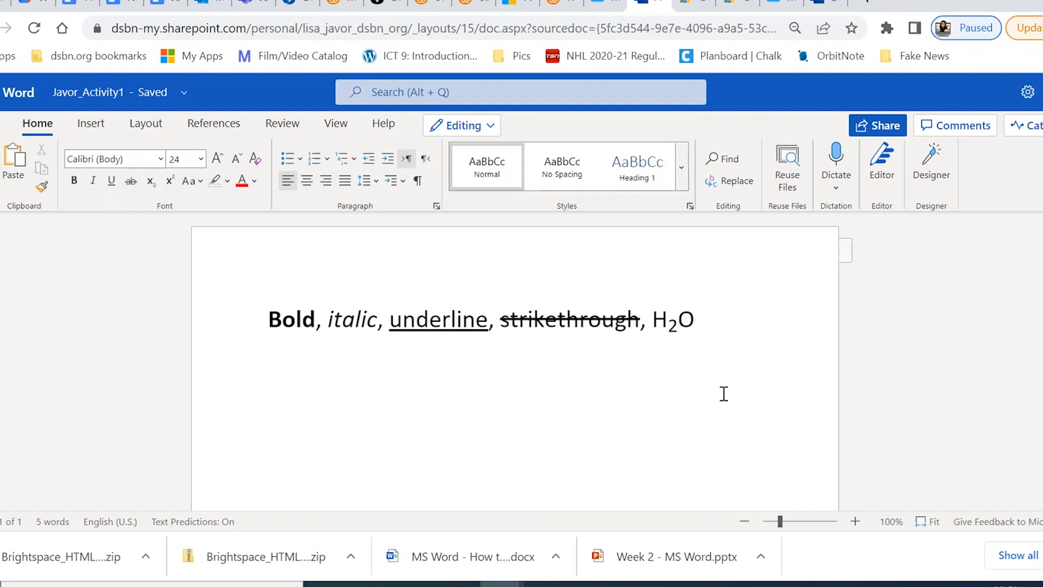
text(,)
text(1001)
text(0)
key(shift+Left)
key(shift+Left)
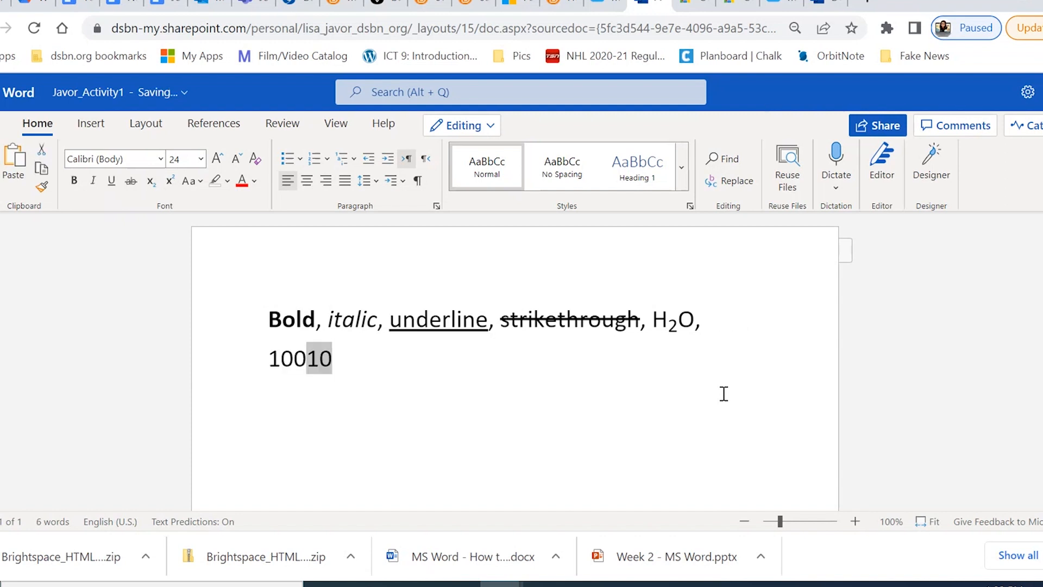
click(171, 181)
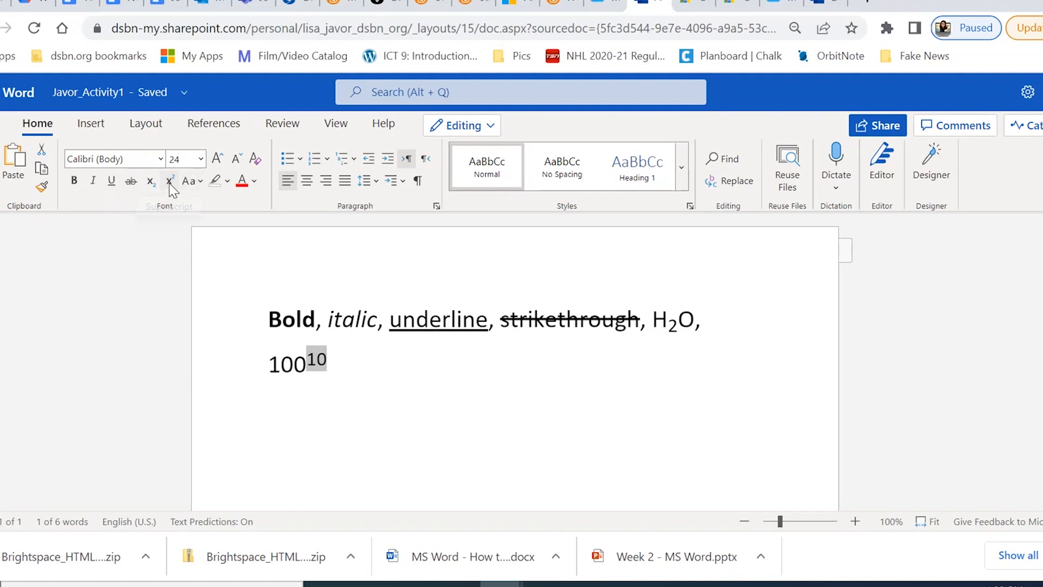
click(365, 368)
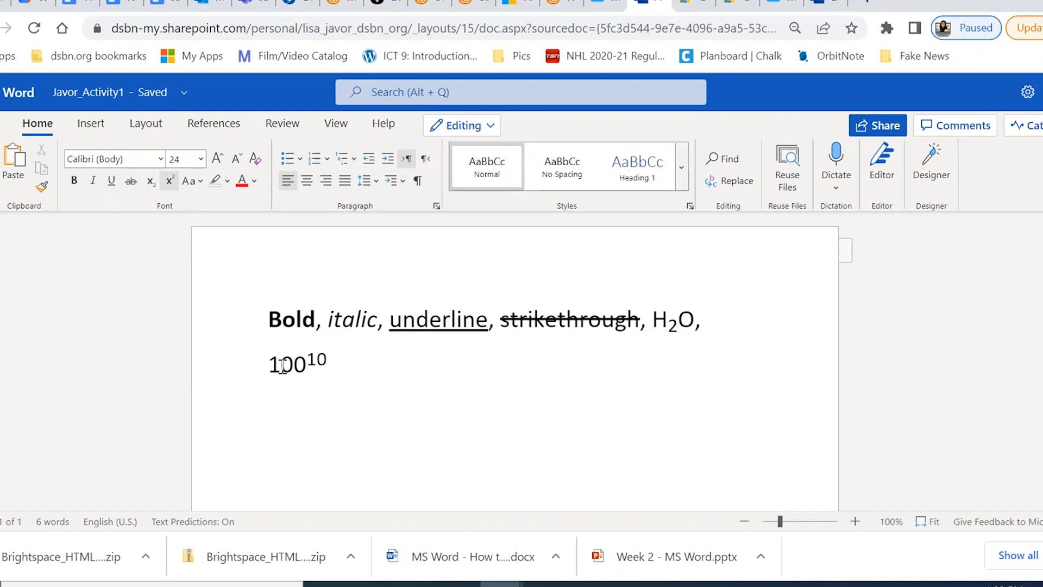